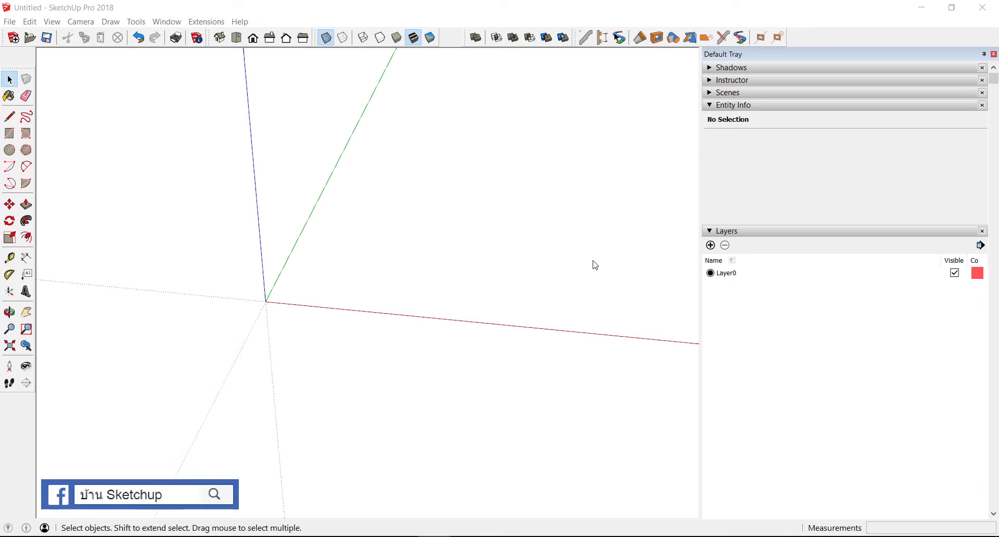
# - Draw a zigzag pipe route of connected lines starting from the origin on the ground plane
pyautogui.moveTo(394, 242); pyautogui.dragTo(518, 246, button='middle')
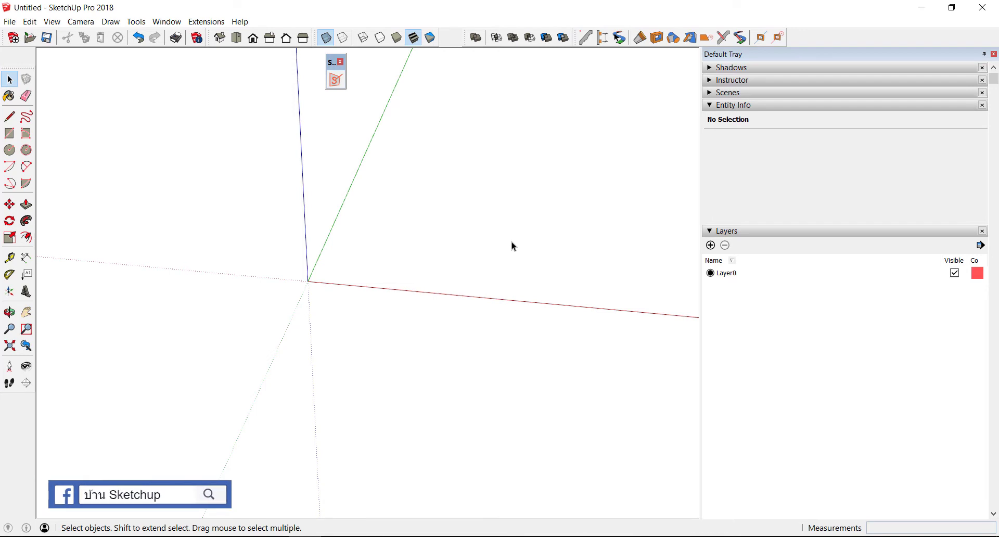
pyautogui.moveTo(473, 245)
pyautogui.mouseDown(button='middle')
pyautogui.moveTo(444, 229)
pyautogui.moveTo(476, 241)
pyautogui.mouseUp(button='middle')
pyautogui.scroll(2, 476, 241)
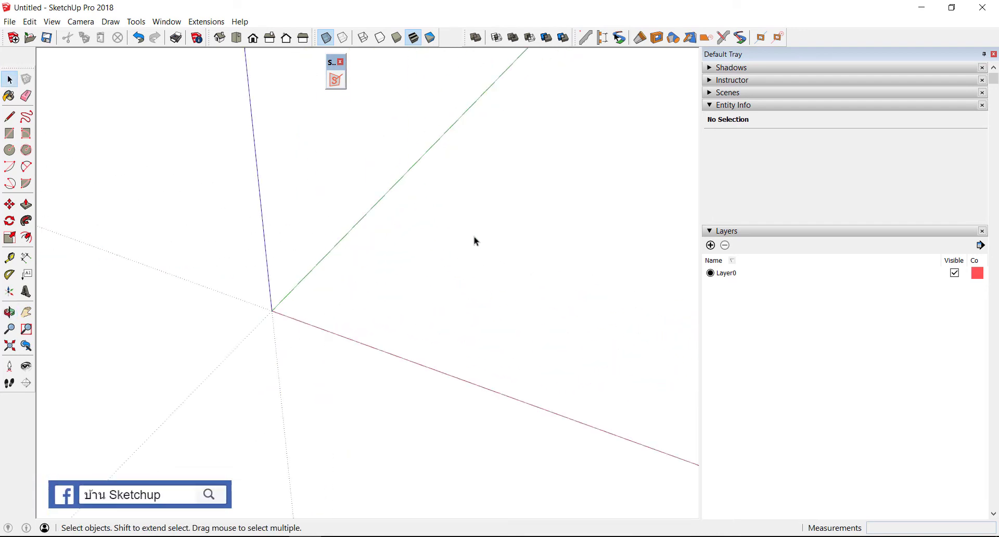
pyautogui.press('l')
pyautogui.click(317, 309)
pyautogui.scroll(-2, 318, 309)
pyautogui.scroll(-1, 319, 307)
pyautogui.scroll(1, 373, 254)
pyautogui.scroll(1, 370, 252)
pyautogui.click(291, 332)
pyautogui.scroll(-1, 291, 331)
pyautogui.click(363, 361)
pyautogui.click(396, 320)
pyautogui.click(515, 361)
pyautogui.scroll(-2, 431, 350)
pyautogui.scroll(2, 430, 312)
pyautogui.press('space')
pyautogui.scroll(1, 386, 310)
# - Draw a 4.00m branch line off the last run of the route
pyautogui.press('l')
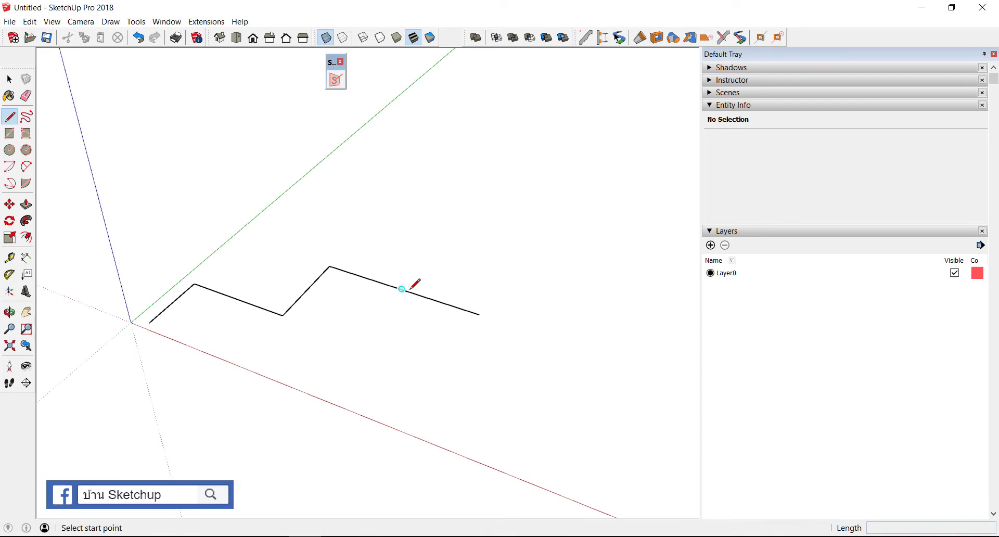
pyautogui.click(408, 292)
pyautogui.click(343, 376)
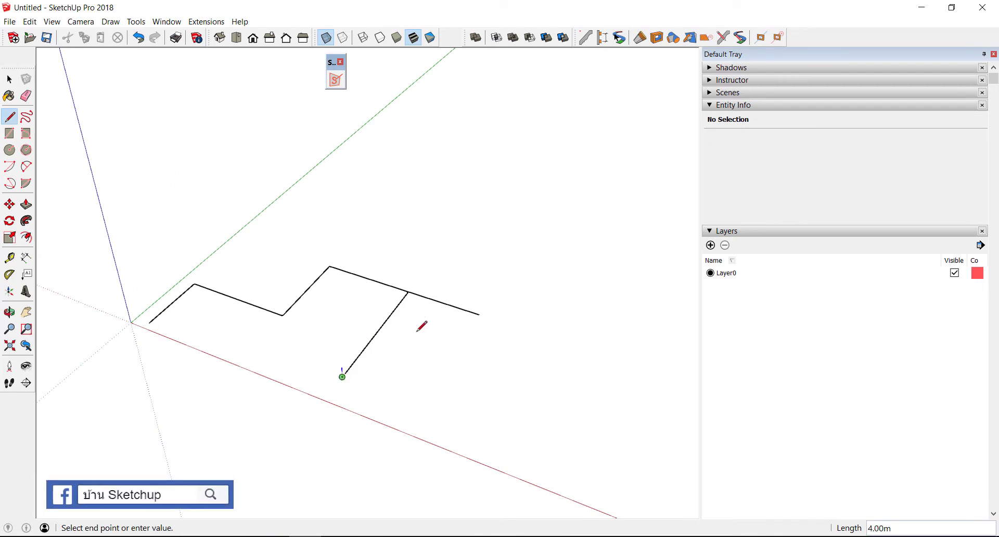
pyautogui.press('space')
pyautogui.moveTo(319, 370)
pyautogui.mouseDown(button='middle')
pyautogui.moveTo(330, 374)
pyautogui.moveTo(357, 327)
pyautogui.moveTo(379, 335)
pyautogui.moveTo(373, 234)
pyautogui.moveTo(407, 280)
pyautogui.mouseUp(button='middle')
# - Group the whole pipe route and create a new layer named HDPE 200 OD
pyautogui.tripleClick(410, 279)
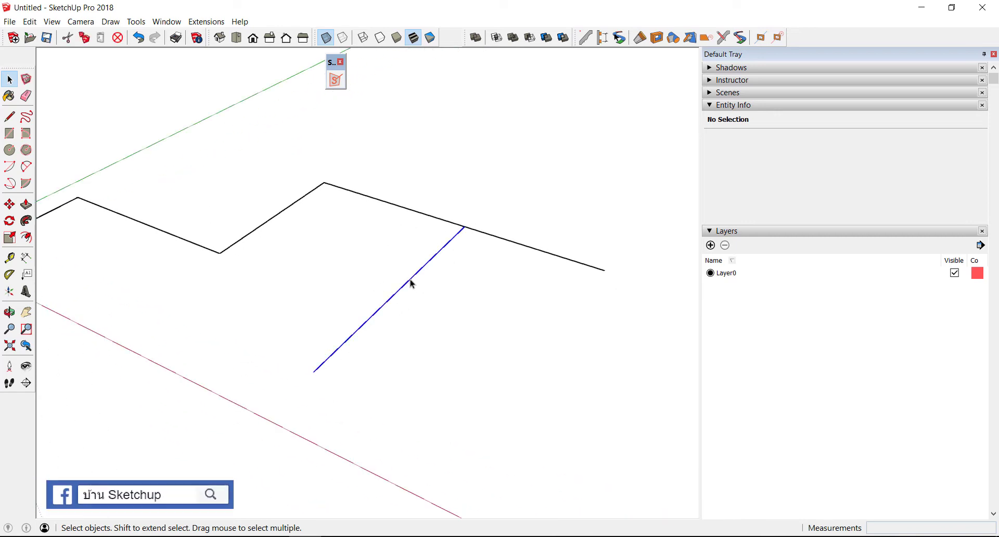
pyautogui.rightClick(410, 279)
pyautogui.click(446, 265)
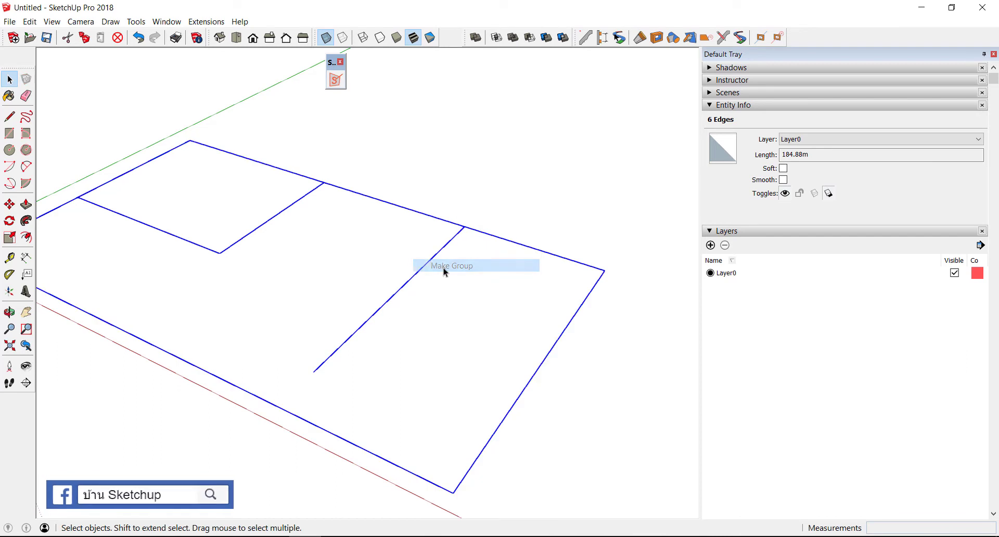
pyautogui.click(710, 245)
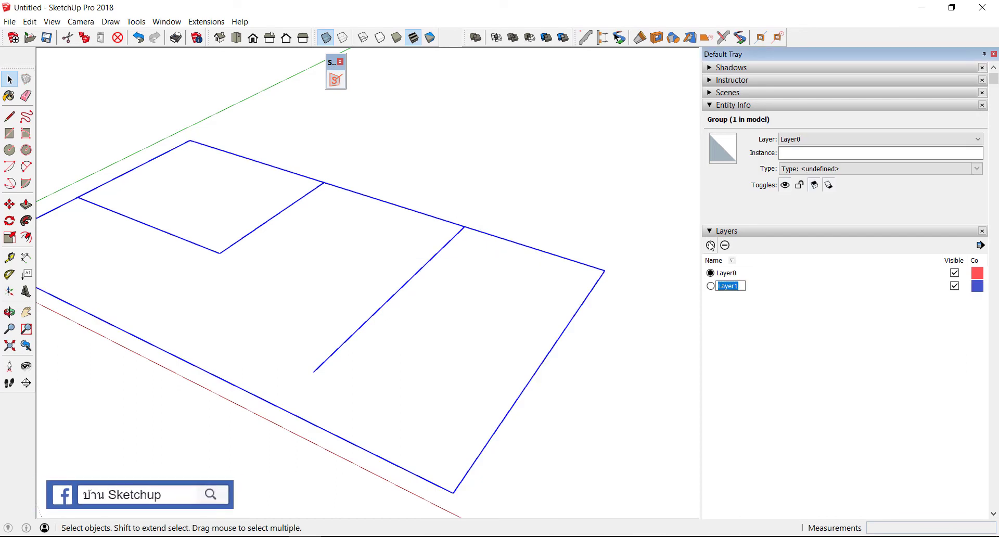
pyautogui.write('HDPE 200 OD')
pyautogui.press('Return')
# - Assign the pipe route group to the HDPE 200 OD layer in Entity Info
pyautogui.click(604, 289)
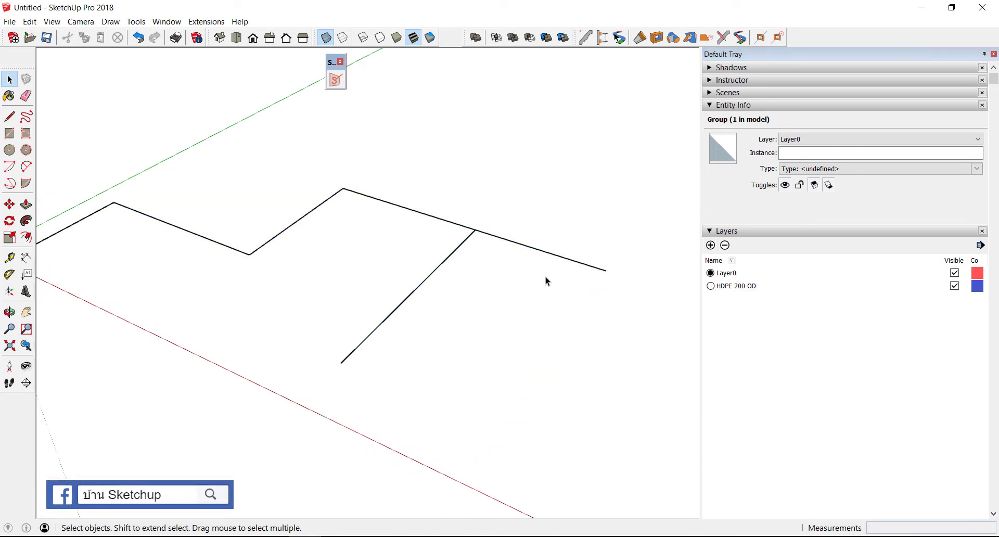
pyautogui.click(551, 257)
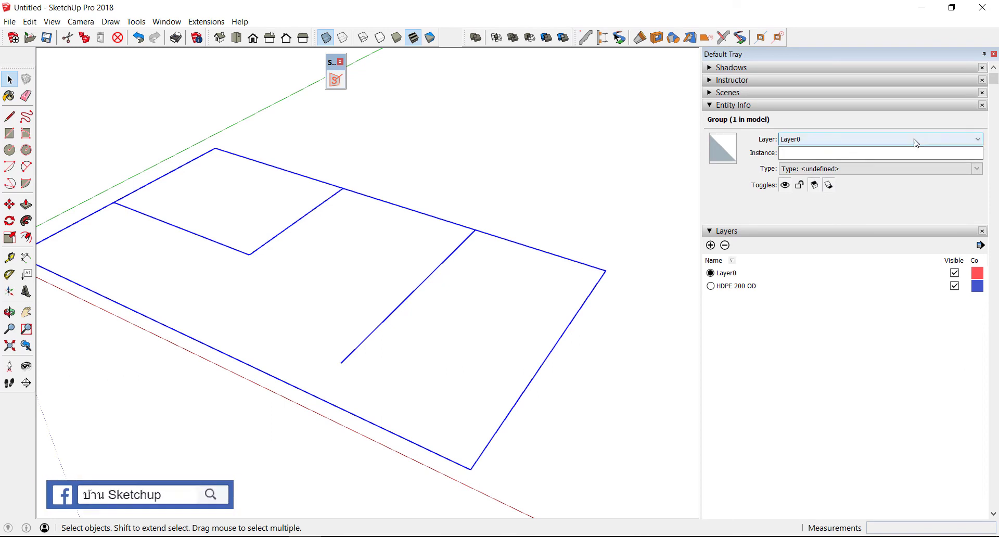
pyautogui.click(853, 139)
pyautogui.click(819, 158)
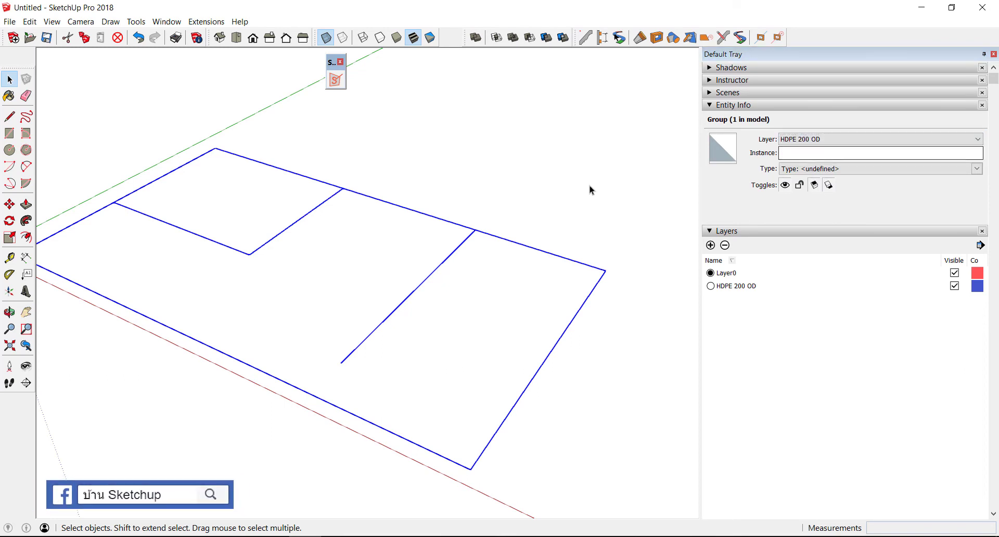
pyautogui.moveTo(589, 189); pyautogui.dragTo(545, 281, button='middle')
pyautogui.click(536, 276)
pyautogui.scroll(2, 529, 268)
pyautogui.click(546, 238)
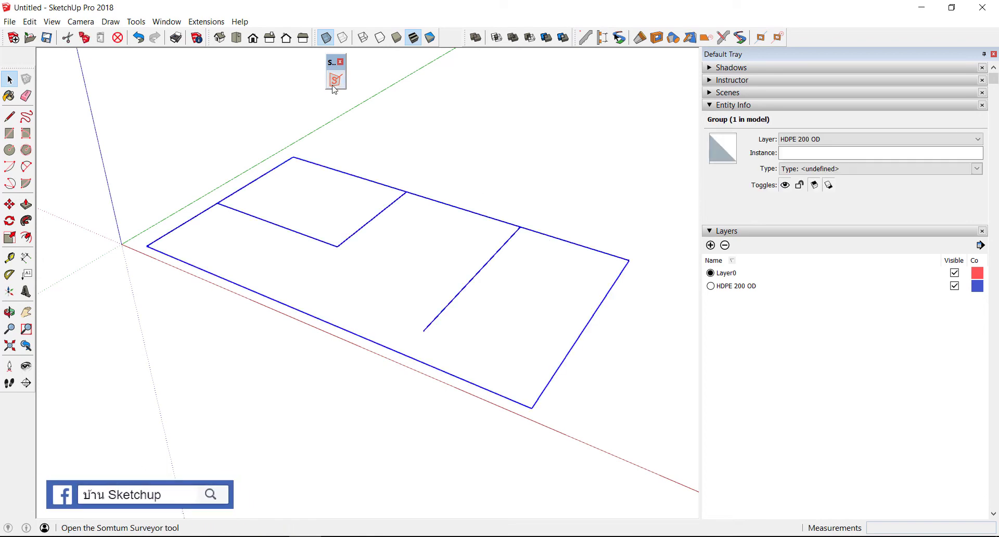
# - In Somtum Surveyor, choose HDPE 200 OD as the layer to cost
pyautogui.click(336, 80)
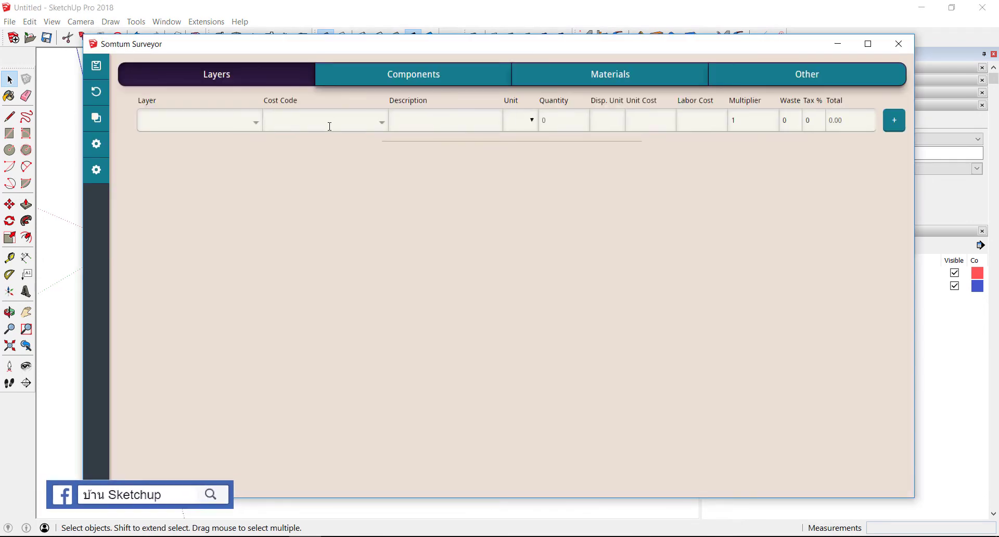
pyautogui.click(330, 126)
pyautogui.click(178, 185)
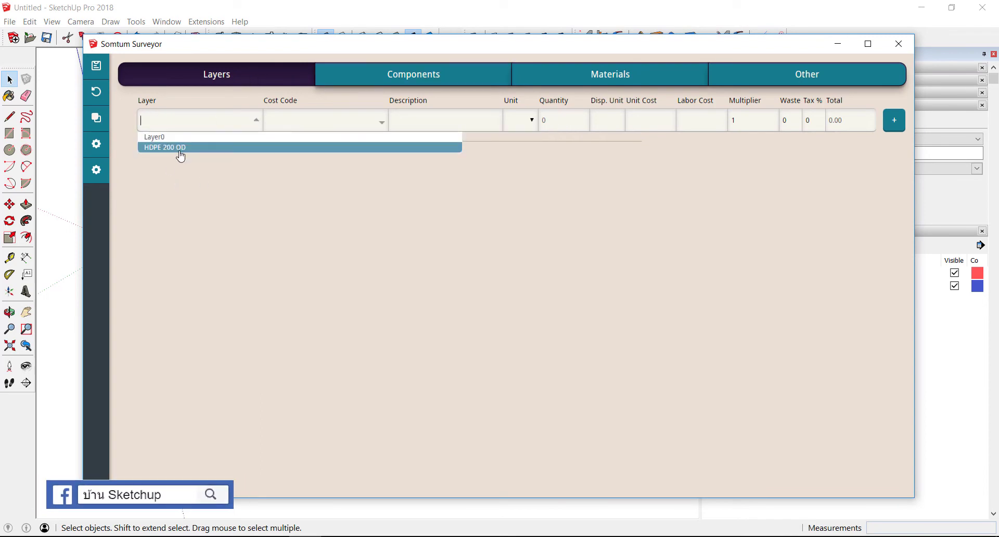
pyautogui.click(180, 151)
# - Measure in m (steel), trim the display unit to m, and add the entry
pyautogui.click(522, 123)
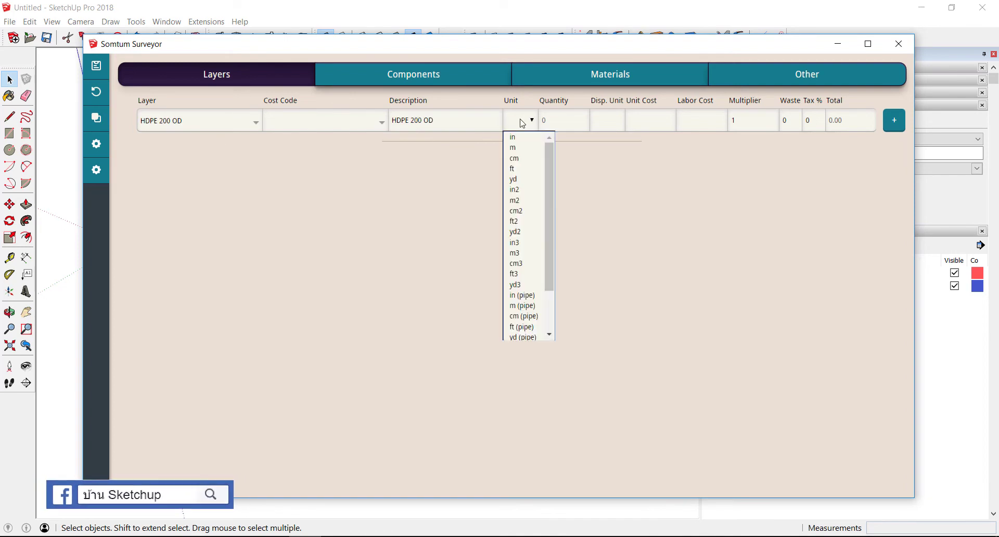
pyautogui.scroll(-2, 539, 241)
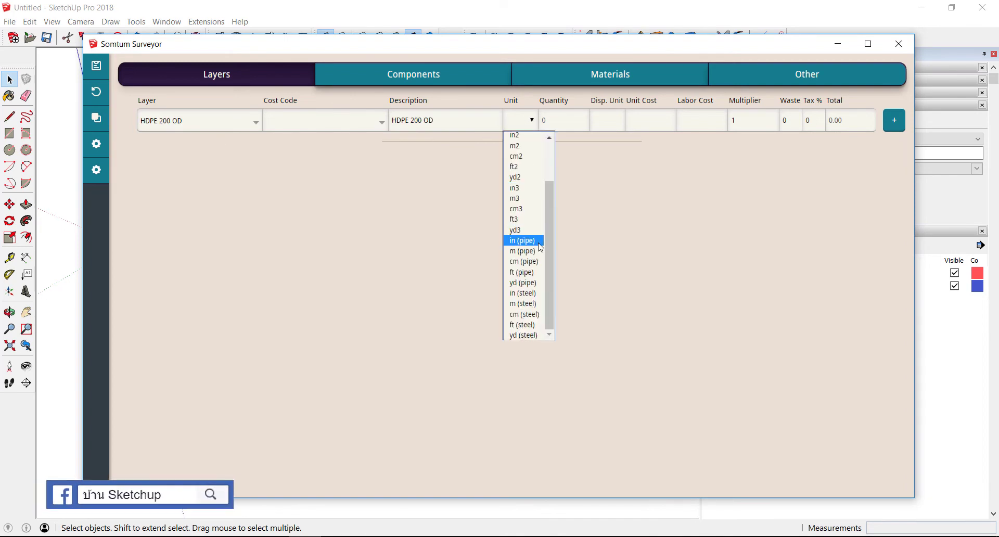
pyautogui.click(526, 304)
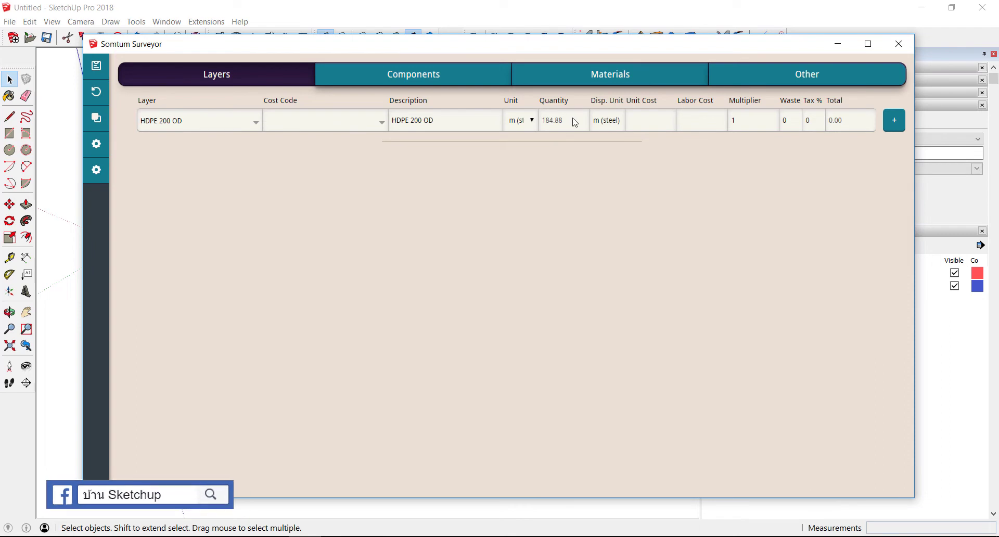
pyautogui.moveTo(602, 122); pyautogui.dragTo(653, 121)
pyautogui.press('BackSpace')
pyautogui.click(893, 127)
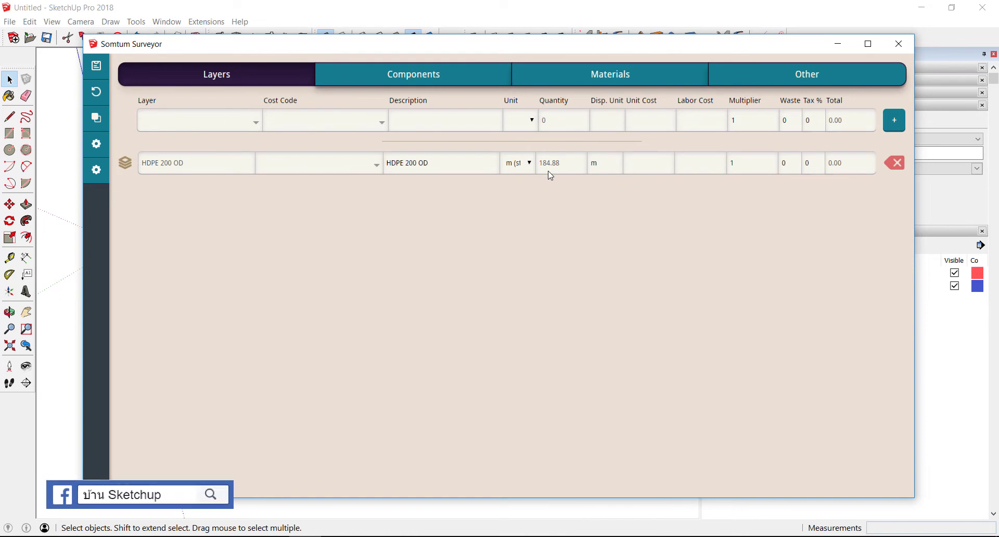
# - Check the 184.88 m cost report, then minimise Surveyor back to the model
pyautogui.click(95, 66)
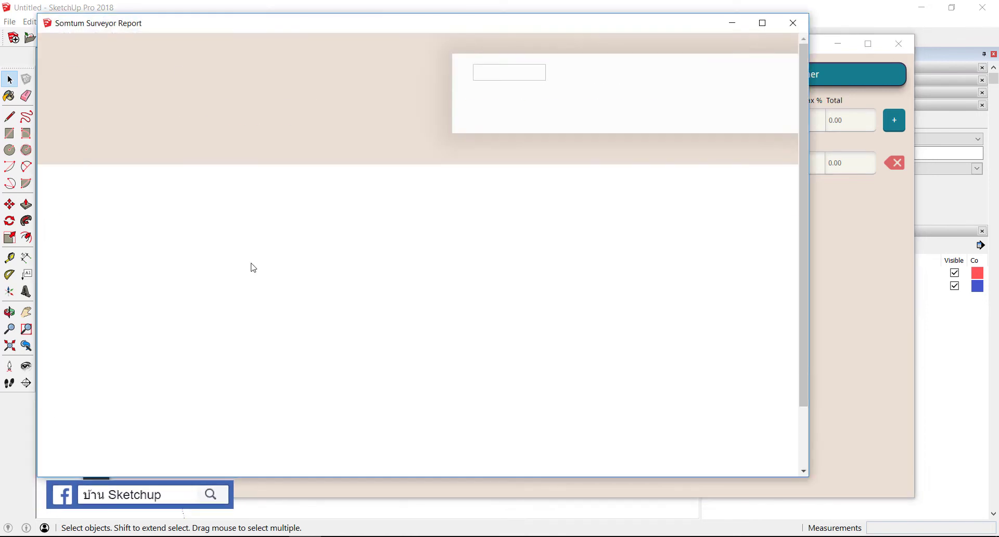
pyautogui.click(792, 23)
pyautogui.click(837, 44)
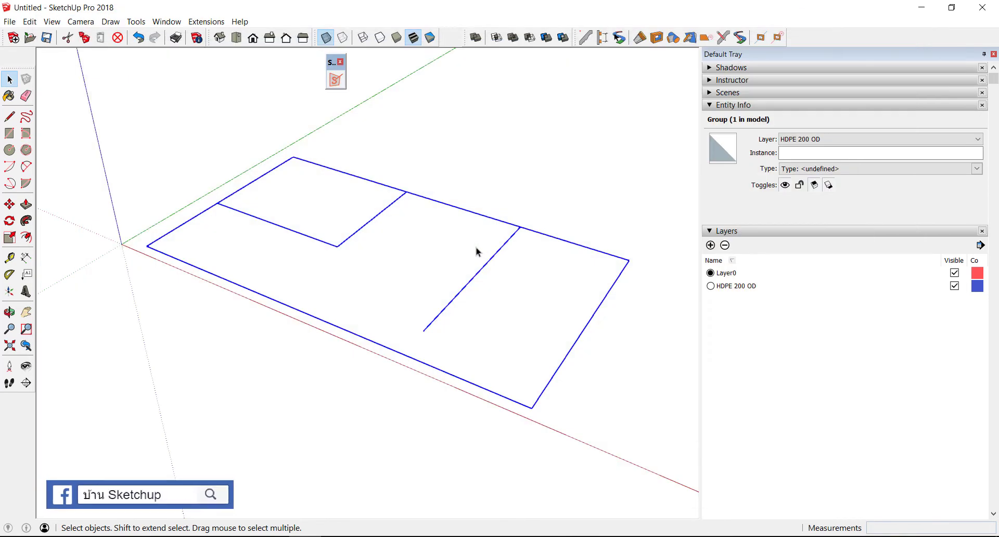
# - Inside the pipe route group, extend the route beyond its far end
pyautogui.doubleClick(491, 260)
pyautogui.moveTo(492, 261); pyautogui.dragTo(576, 248, button='middle')
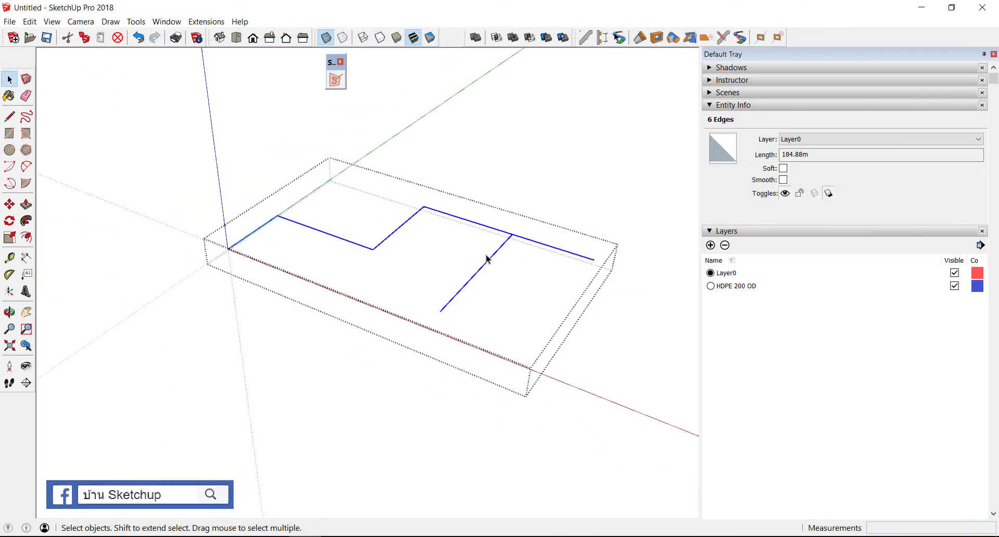
pyautogui.press('l')
pyautogui.click(567, 258)
pyautogui.click(621, 276)
pyautogui.press('Escape')
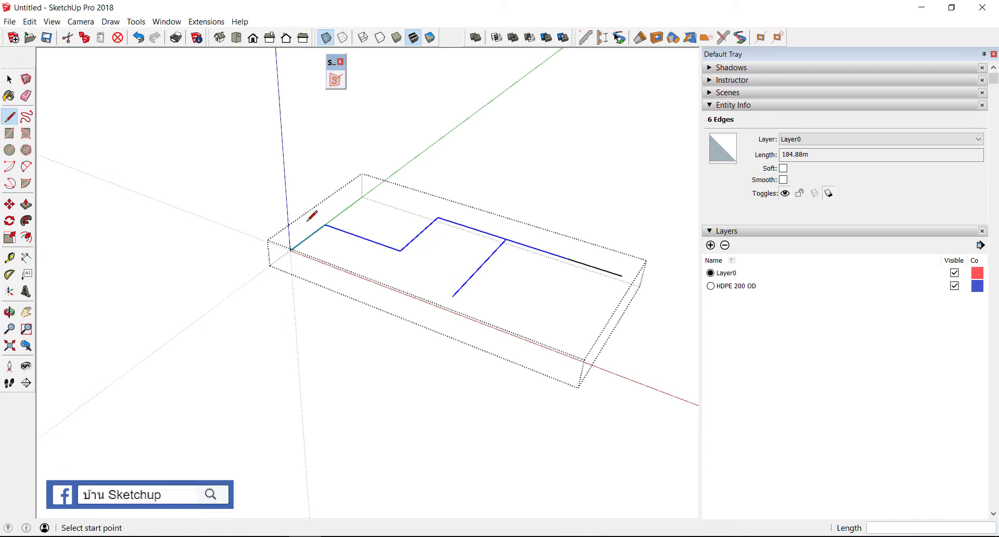
# - Add a new run from the origin and a run ending on the red axis, then exit the group
pyautogui.click(289, 250)
pyautogui.click(236, 292)
pyautogui.press('Escape')
pyautogui.click(452, 296)
pyautogui.click(442, 307)
pyautogui.press('space')
pyautogui.click(622, 409)
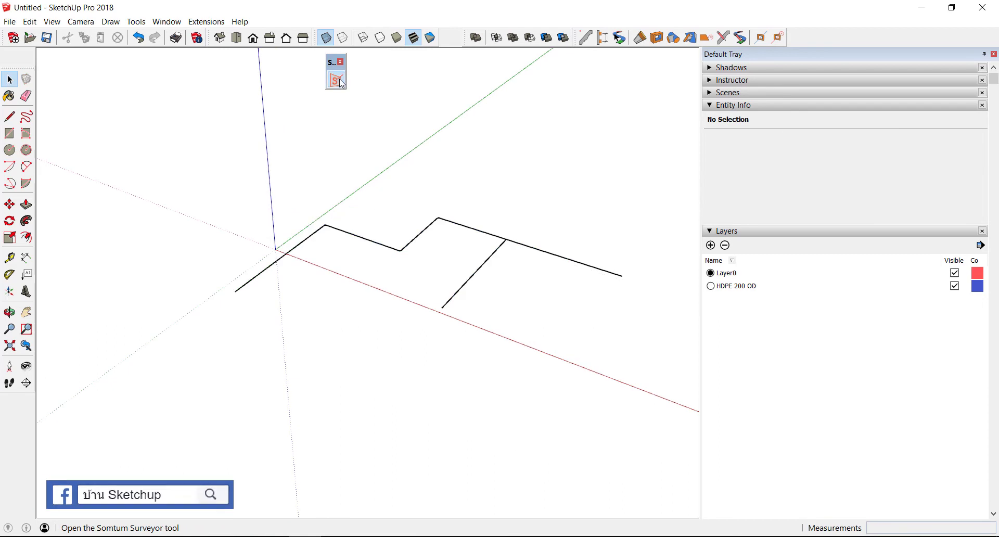
pyautogui.click(336, 80)
# - Refresh HDPE 200 OD to 243.88 m, enter unit cost 500 and labour 100, and confirm the 146,328 total
pyautogui.click(97, 92)
pyautogui.click(656, 165)
pyautogui.write('500')
pyautogui.click(703, 162)
pyautogui.write('100')
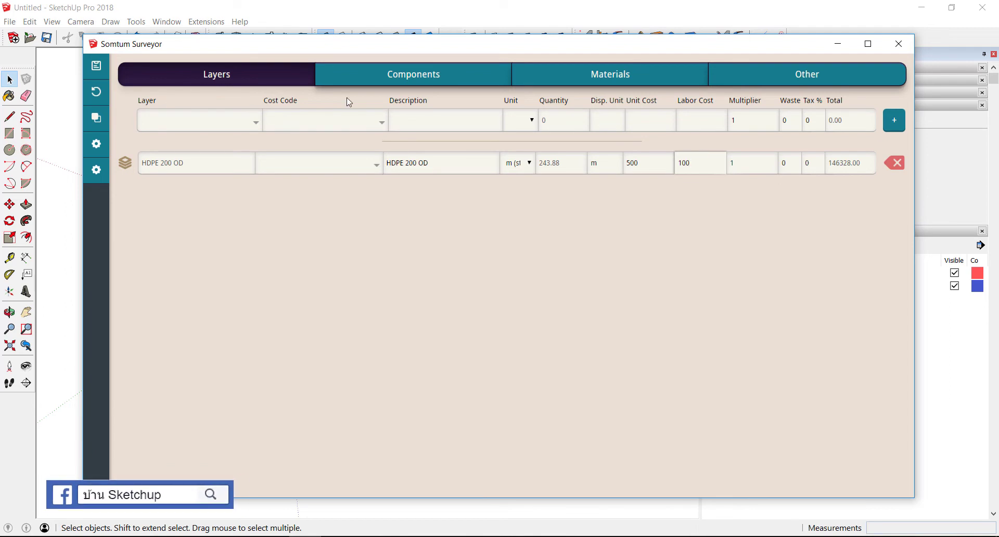
pyautogui.click(96, 66)
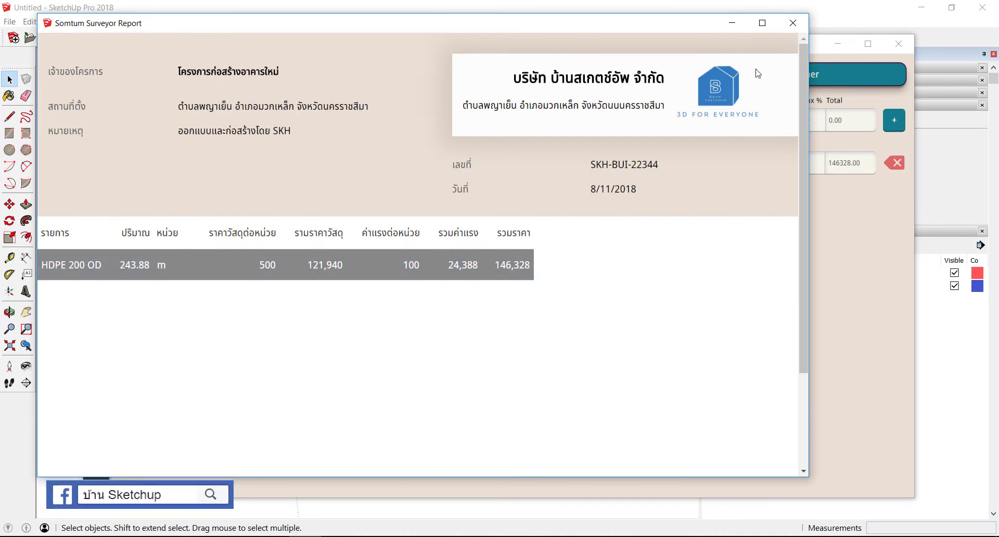
pyautogui.click(793, 25)
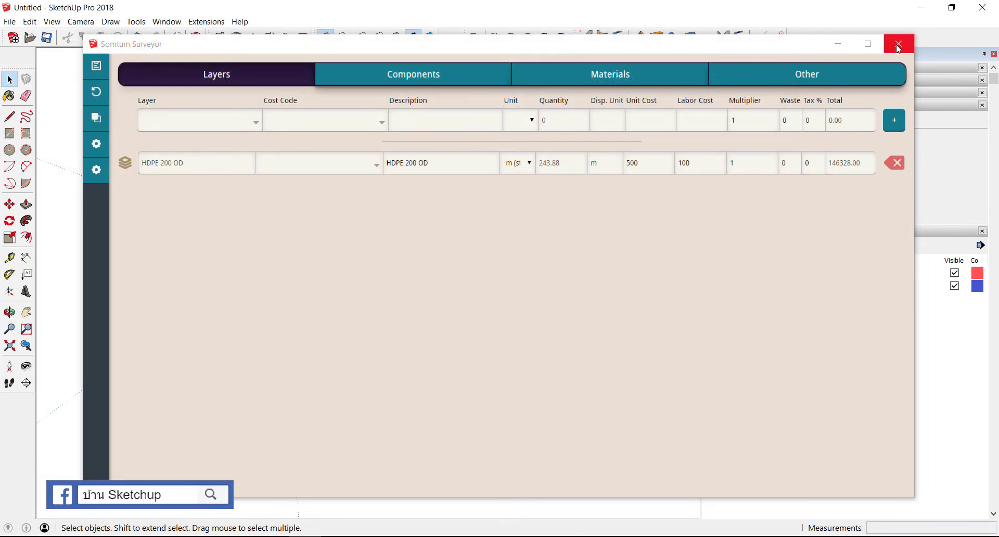
pyautogui.click(898, 44)
# - Draw short tick marks across the left and right runs near the upper bend
pyautogui.scroll(3, 329, 193)
pyautogui.scroll(2, 329, 194)
pyautogui.scroll(3, 330, 196)
pyautogui.scroll(1, 333, 197)
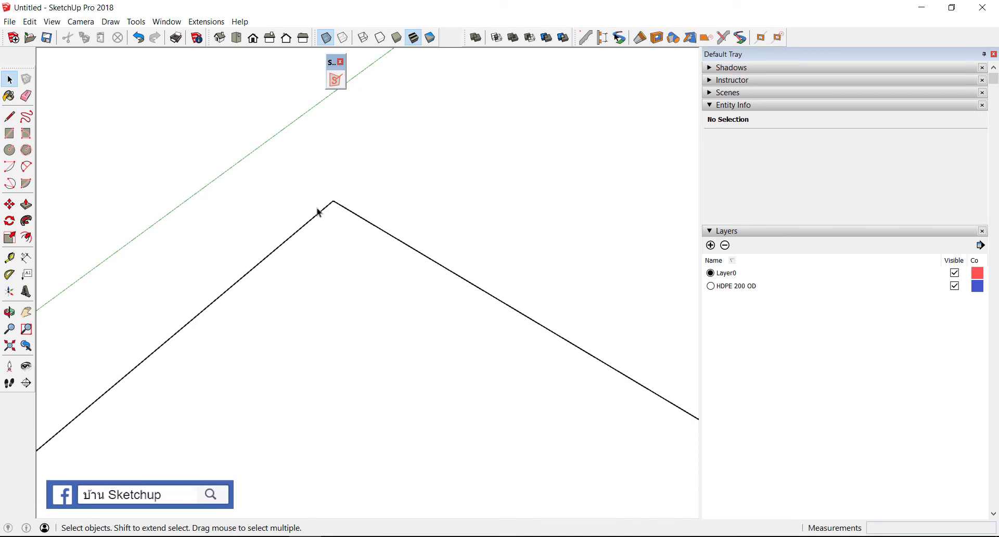
pyautogui.press('l')
pyautogui.click(310, 220)
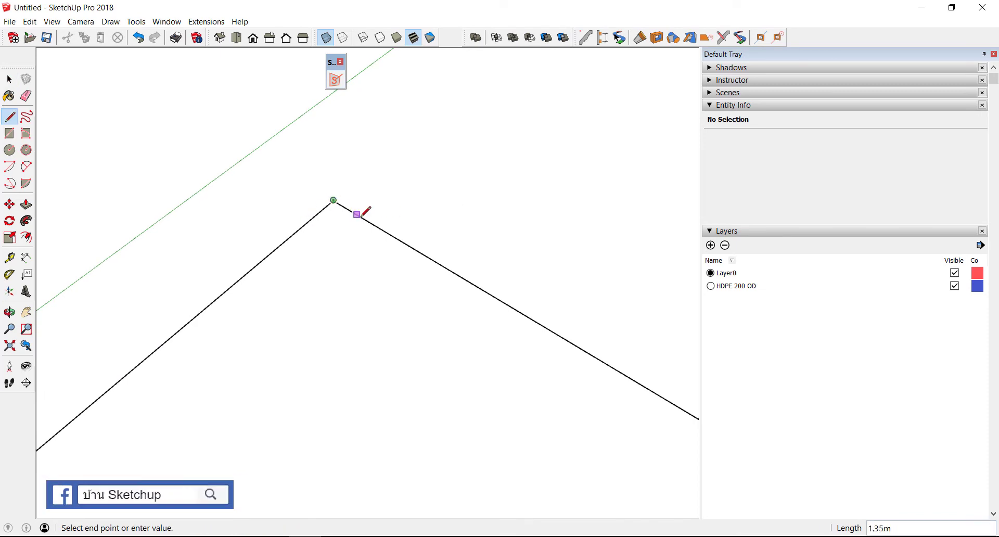
pyautogui.press('Escape')
pyautogui.click(376, 208)
pyautogui.click(352, 232)
pyautogui.press('Escape')
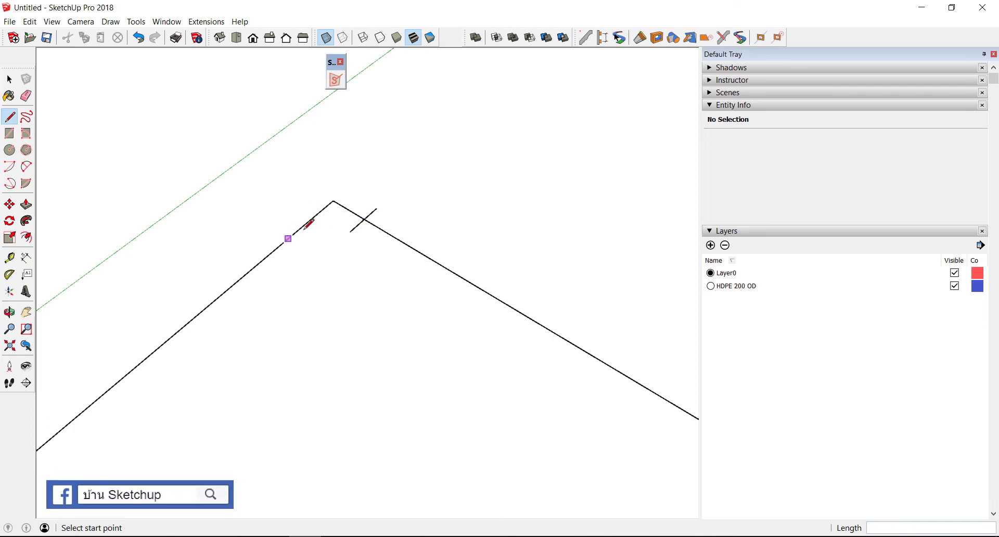
pyautogui.click(309, 220)
pyautogui.click(298, 214)
pyautogui.click(320, 228)
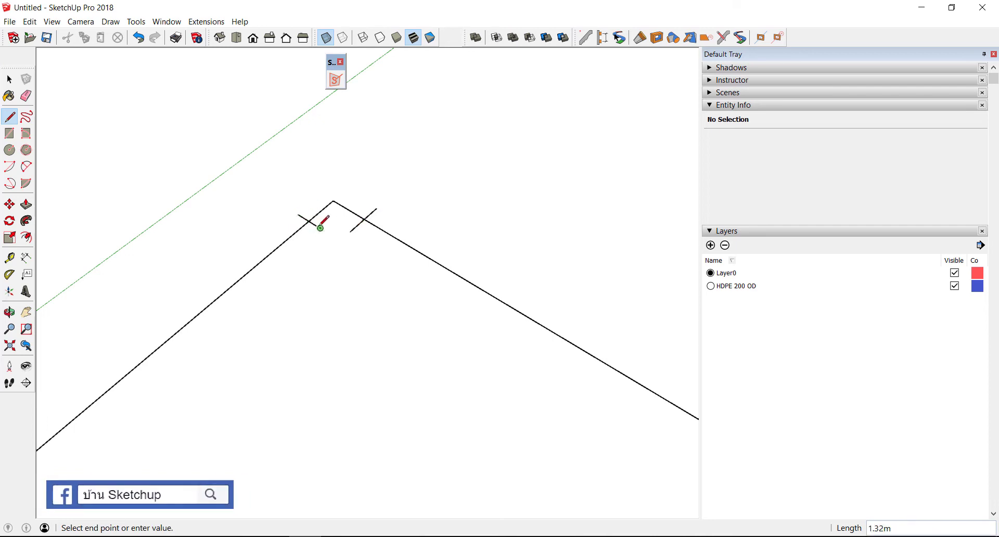
pyautogui.press('space')
# - Select the ticks and draw the elbow's short lines meeting at the apex
pyautogui.tripleClick(370, 220)
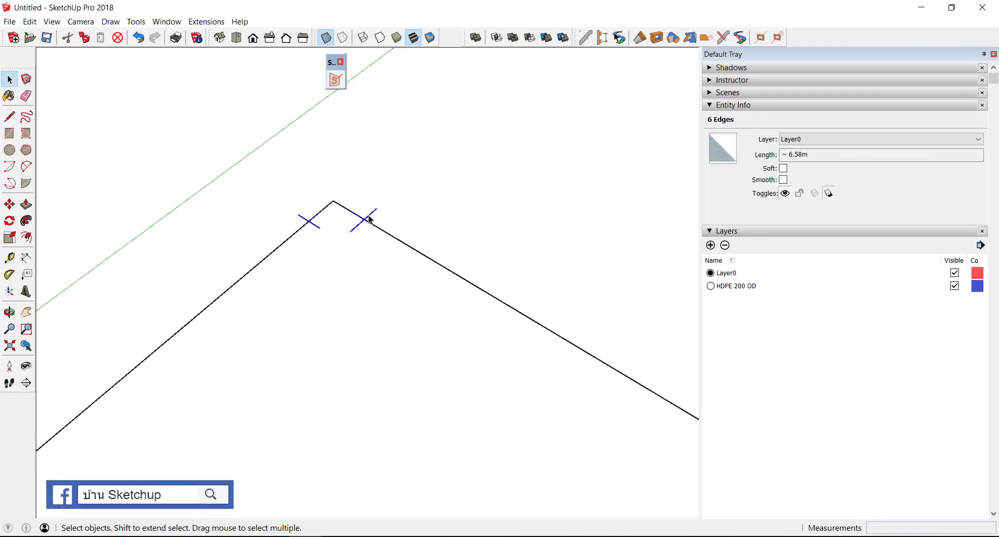
pyautogui.scroll(1, 367, 221)
pyautogui.press('l')
pyautogui.click(364, 219)
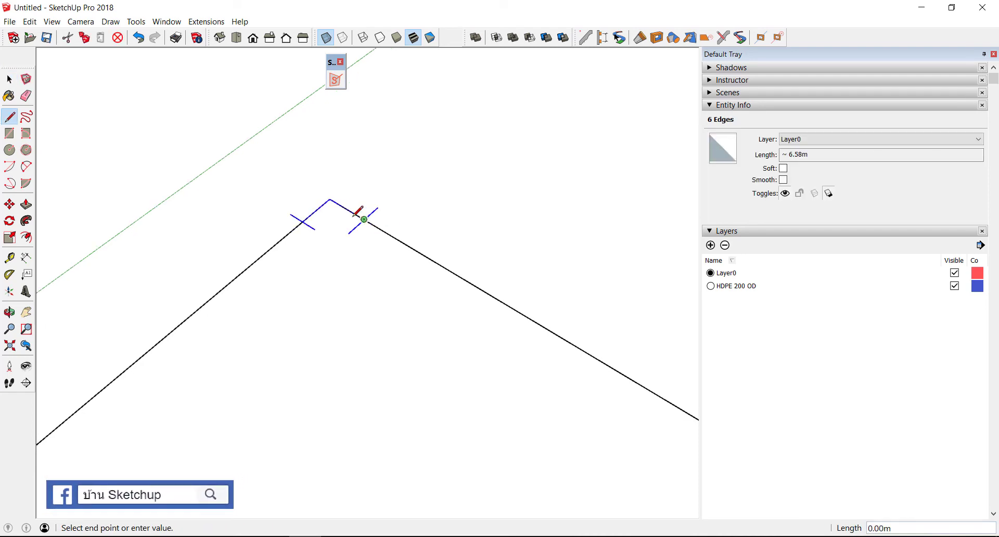
pyautogui.click(330, 198)
pyautogui.click(314, 212)
pyautogui.press('space')
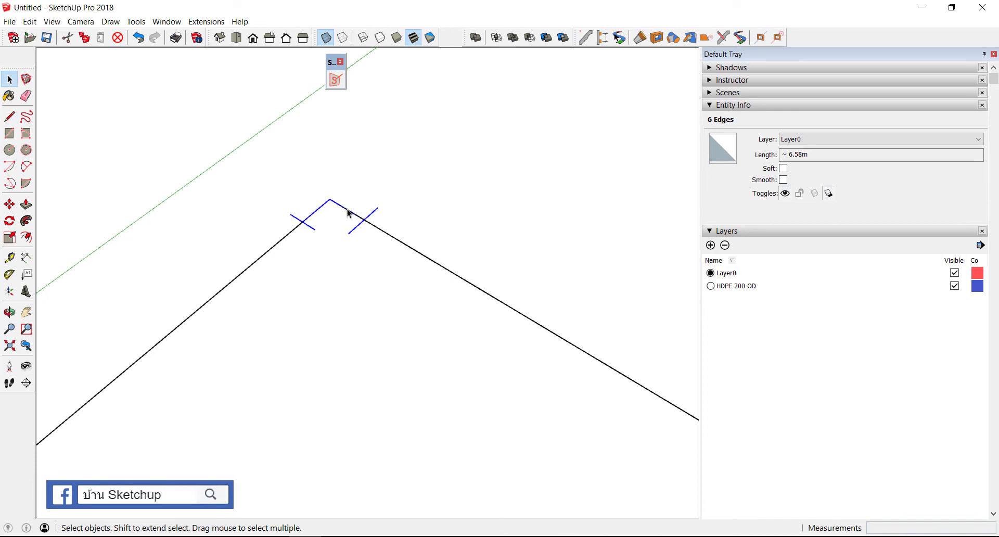
# - Turn the selected elbow lines into a component named 90 ELBOW
pyautogui.rightClick(375, 217)
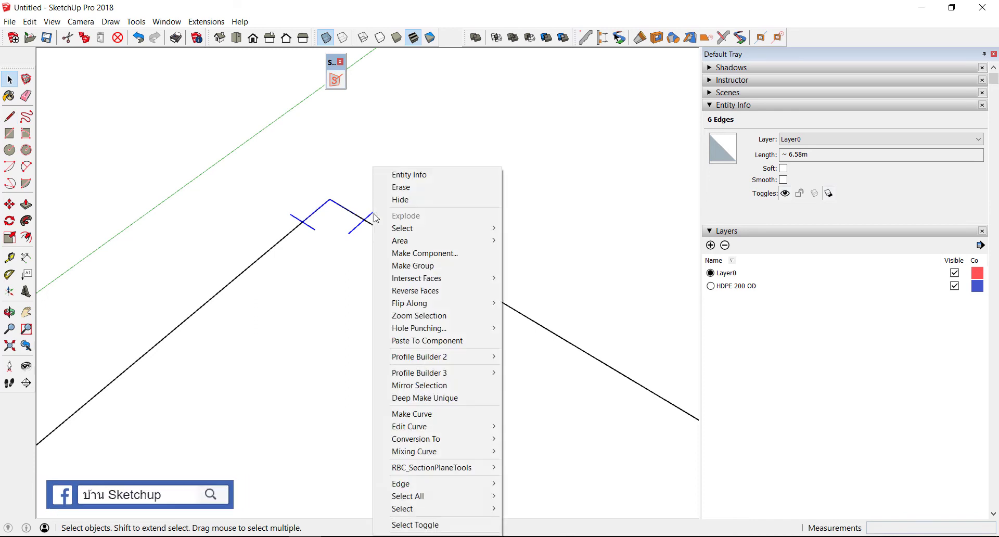
pyautogui.click(424, 253)
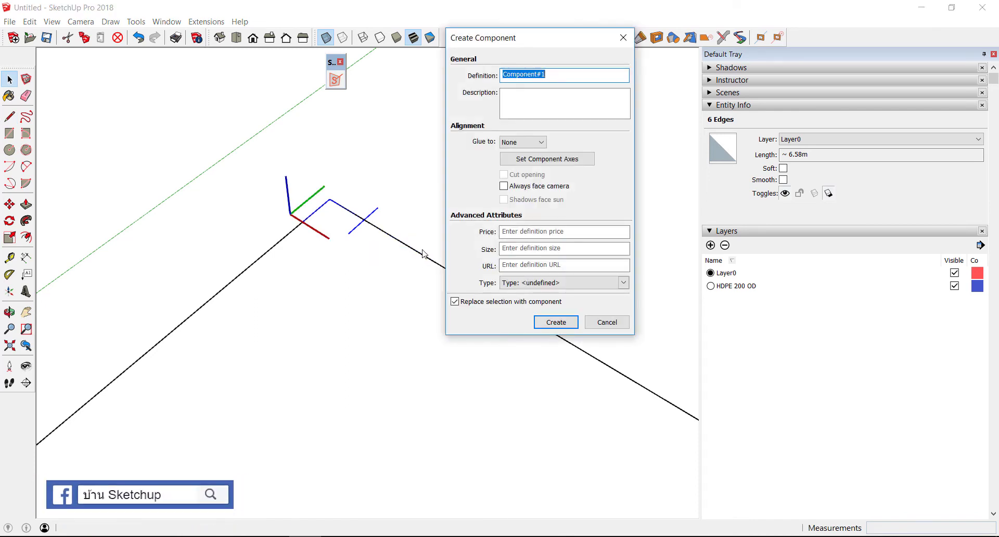
pyautogui.write('90 ELBOW')
pyautogui.click(548, 322)
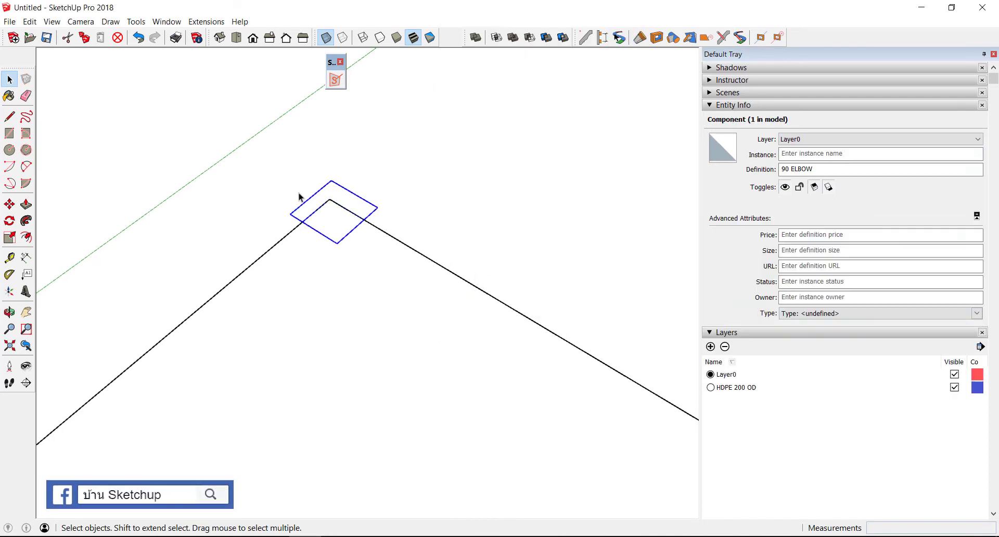
pyautogui.scroll(1, 323, 208)
pyautogui.moveTo(323, 208); pyautogui.dragTo(327, 203, button='middle')
# - Copy the 90 ELBOW component to the lower bend with Move and Ctrl
pyautogui.press('m')
pyautogui.click(327, 202)
pyautogui.scroll(-1, 327, 202)
pyautogui.scroll(-2, 326, 202)
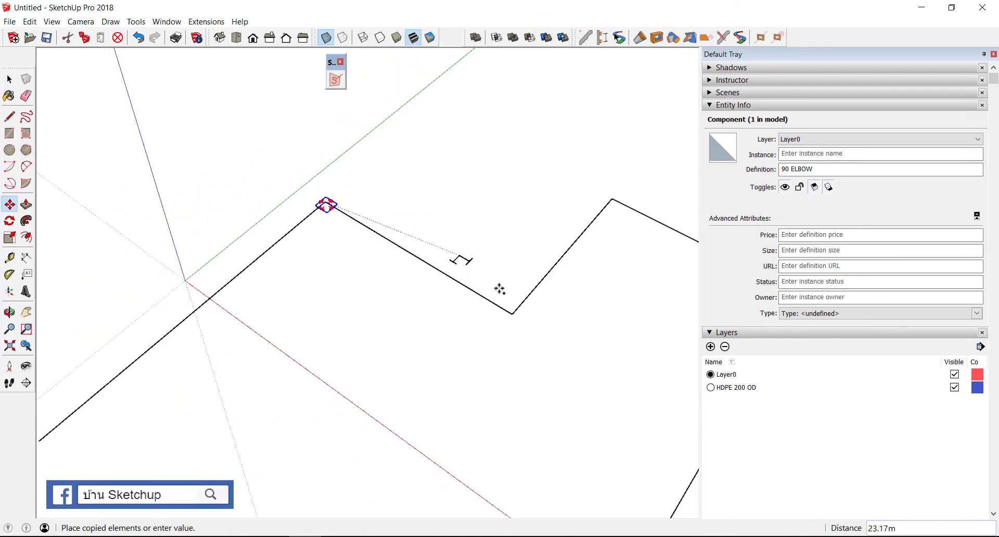
pyautogui.click(514, 310)
pyautogui.click(513, 312)
pyautogui.press('ctrl')
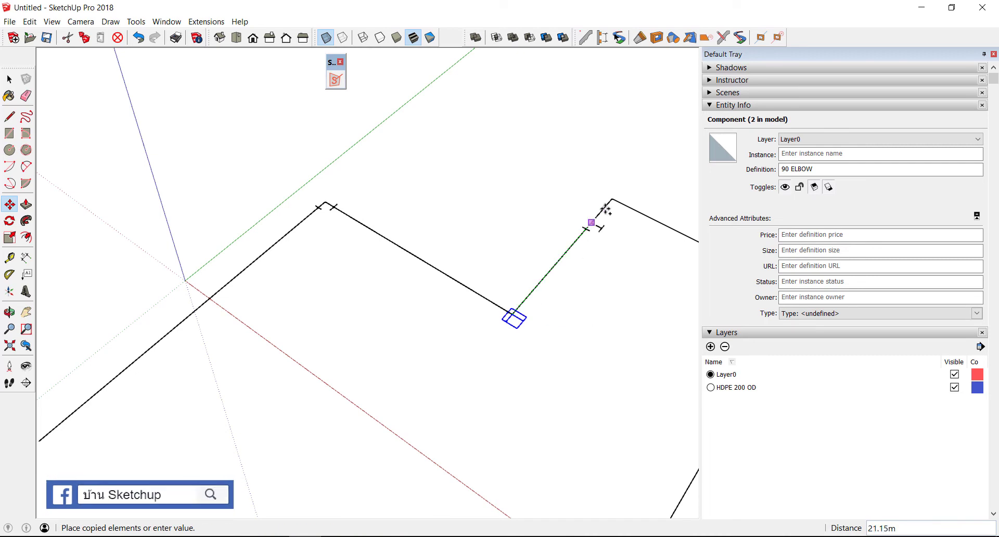
# - Place another 90 ELBOW copy at the third bend of the route
pyautogui.click(613, 200)
pyautogui.click(612, 200)
pyautogui.scroll(-2, 367, 185)
pyautogui.scroll(-1, 400, 208)
pyautogui.scroll(-1, 451, 249)
pyautogui.scroll(2, 416, 322)
pyautogui.scroll(3, 408, 335)
pyautogui.scroll(-3, 403, 323)
pyautogui.scroll(-2, 403, 333)
pyautogui.scroll(3, 426, 159)
pyautogui.scroll(3, 428, 156)
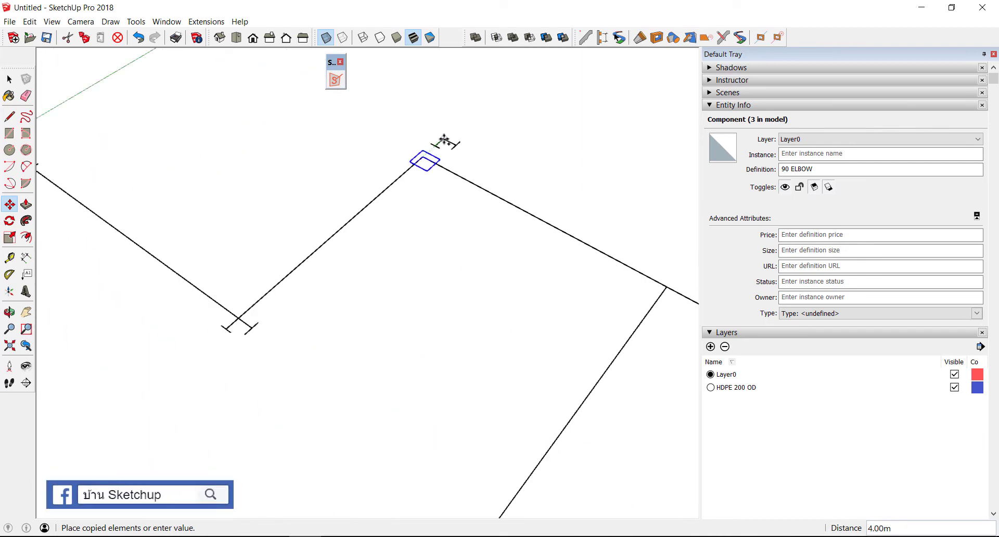
pyautogui.scroll(3, 447, 138)
pyautogui.press('space')
pyautogui.click(480, 168)
pyautogui.click(480, 168)
# - Rotate the lower elbow 180° so it fits its corner
pyautogui.scroll(-2, 477, 166)
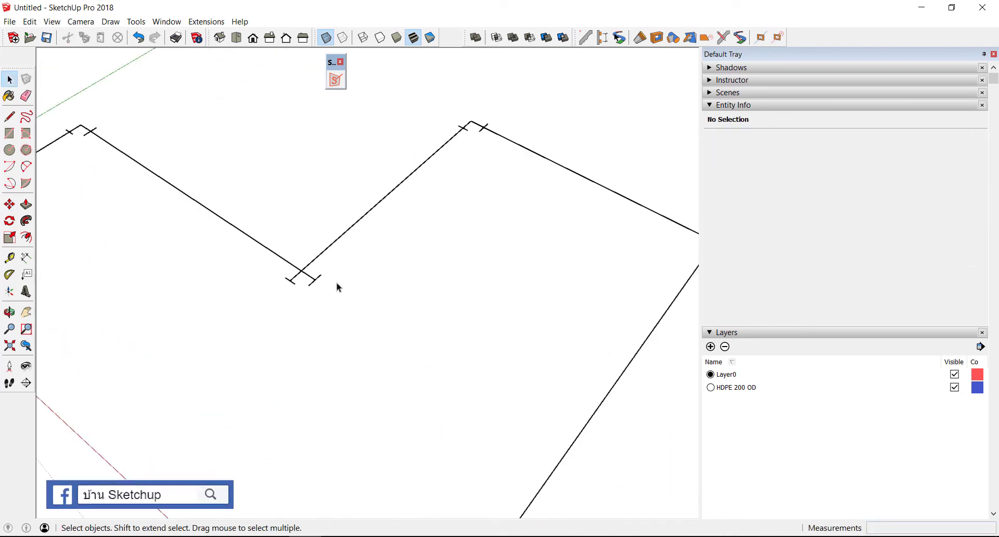
pyautogui.click(315, 283)
pyautogui.scroll(3, 315, 283)
pyautogui.press('q')
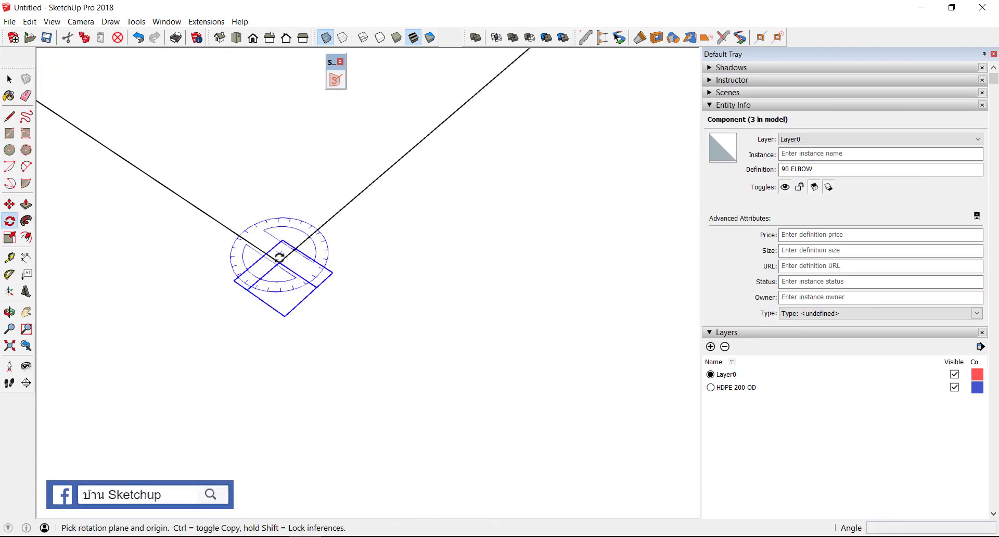
pyautogui.moveTo(307, 274); pyautogui.dragTo(314, 286)
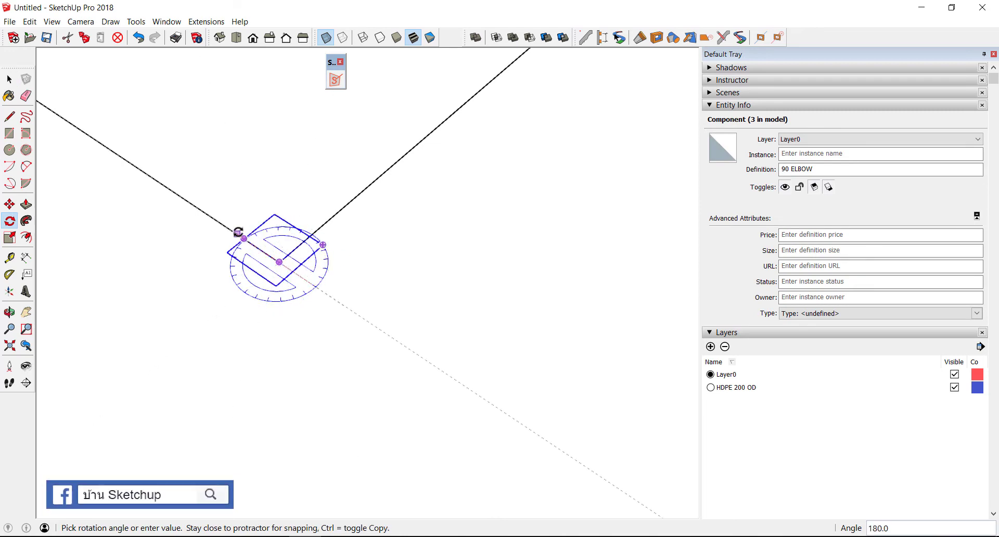
pyautogui.click(238, 232)
pyautogui.press('space')
pyautogui.click(411, 253)
pyautogui.scroll(-3, 398, 258)
pyautogui.moveTo(399, 257); pyautogui.dragTo(335, 141, button='middle')
pyautogui.click(336, 80)
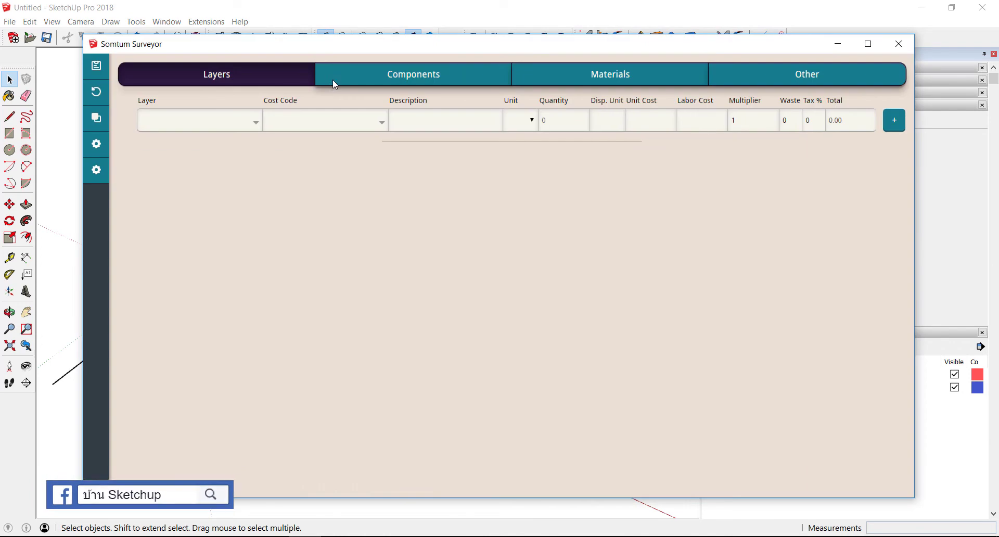
# - Add a 90 ELBOW component row: quantity in ea, unit cost 800, labor 111 (3 ea, 2733.00 total)
pyautogui.click(437, 79)
pyautogui.click(221, 127)
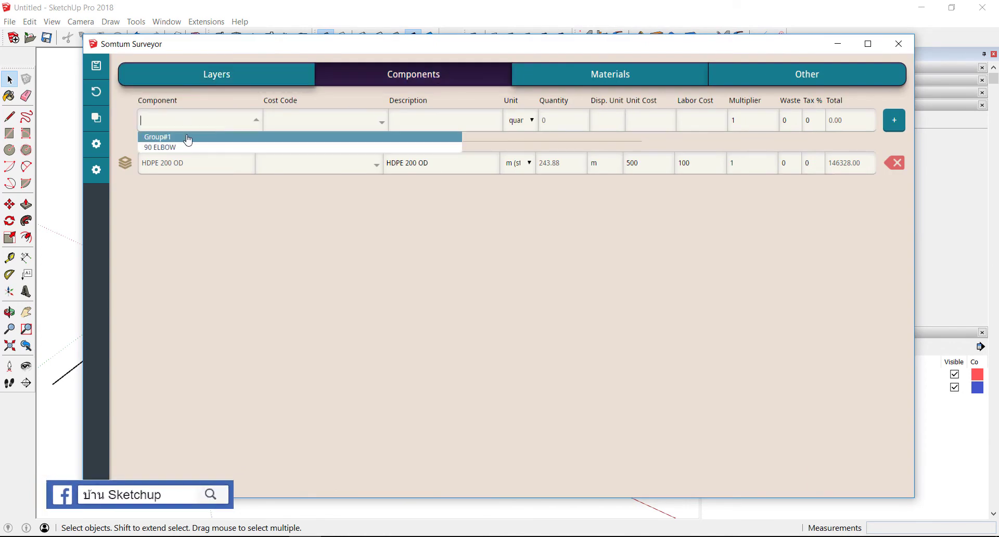
pyautogui.click(188, 148)
pyautogui.click(514, 127)
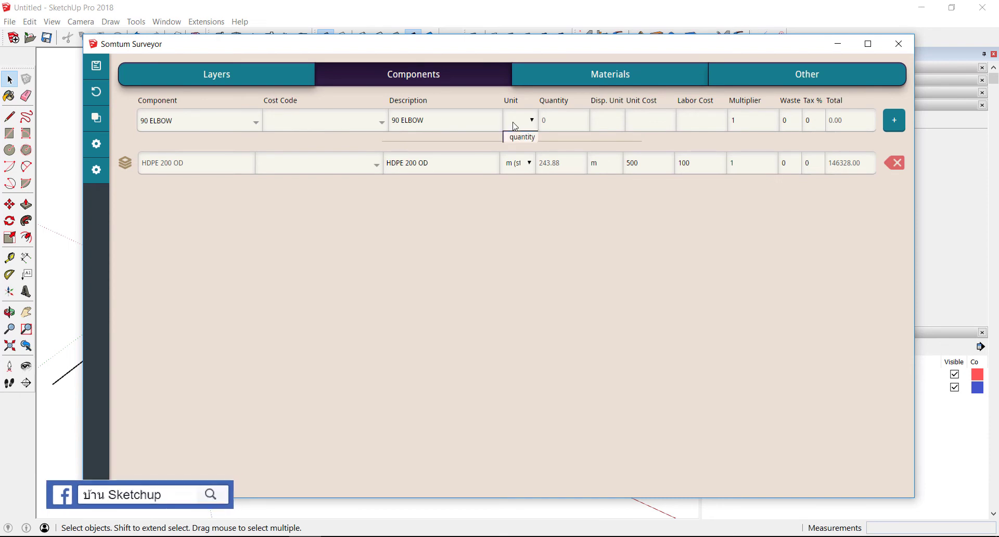
pyautogui.click(522, 138)
pyautogui.doubleClick(619, 122)
pyautogui.write('ea')
pyautogui.click(647, 123)
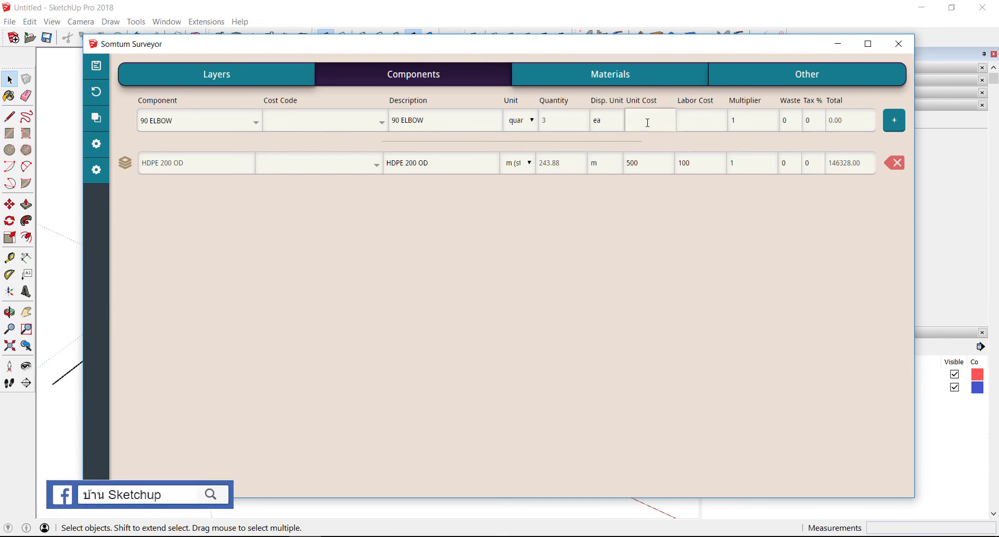
pyautogui.write('800')
pyautogui.click(705, 120)
pyautogui.write('111')
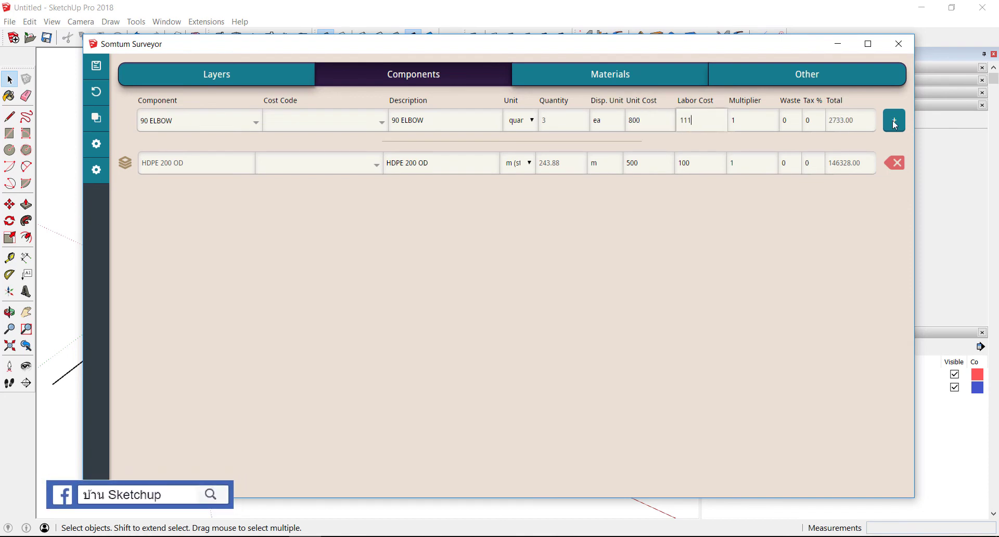
pyautogui.click(894, 122)
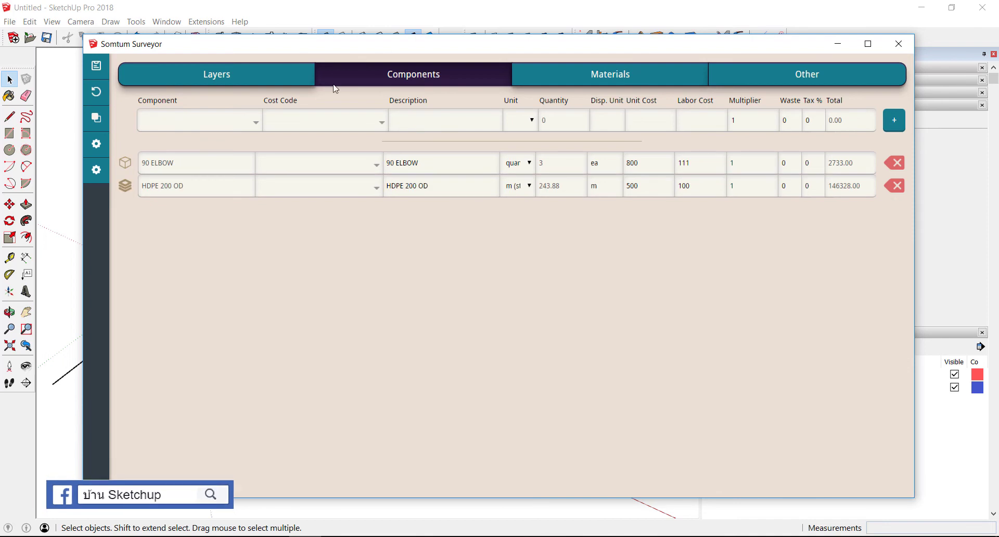
# - Generate and review the cost report (90 ELBOW 2,733, HDPE 200 OD 146,328), then close Surveyor
pyautogui.click(98, 70)
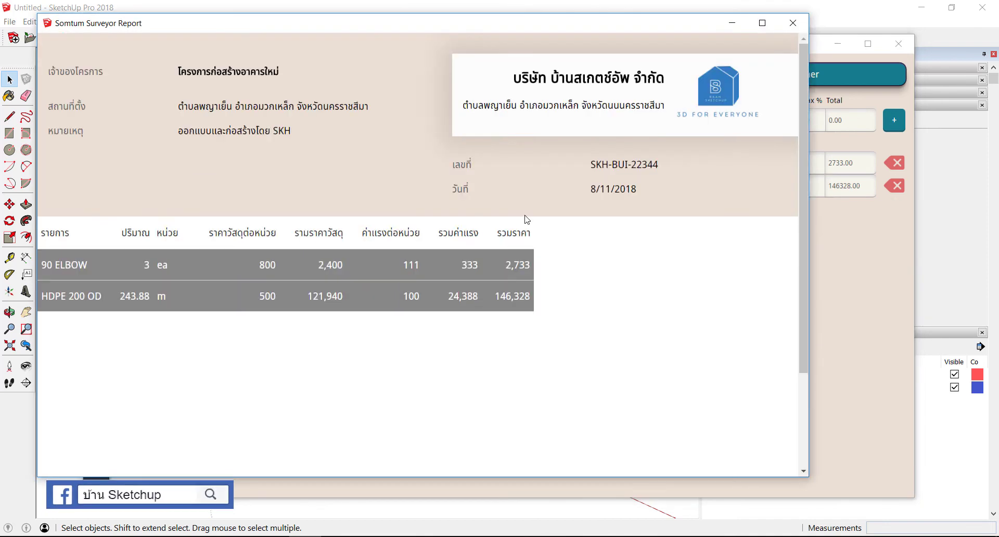
pyautogui.click(793, 23)
pyautogui.click(894, 47)
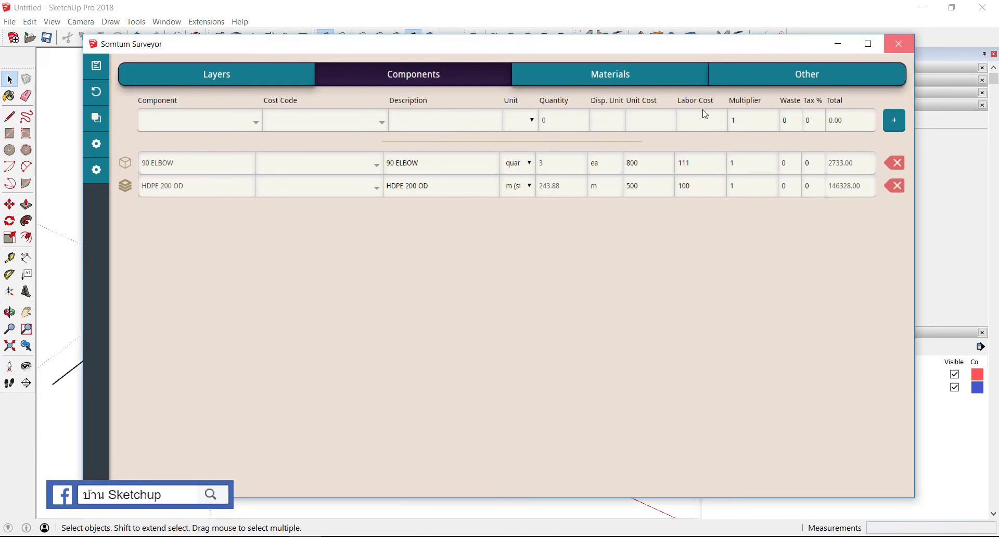
# - Copy the whole pipe layout upward so the copy sits above the original
pyautogui.moveTo(327, 249); pyautogui.dragTo(343, 258, button='middle')
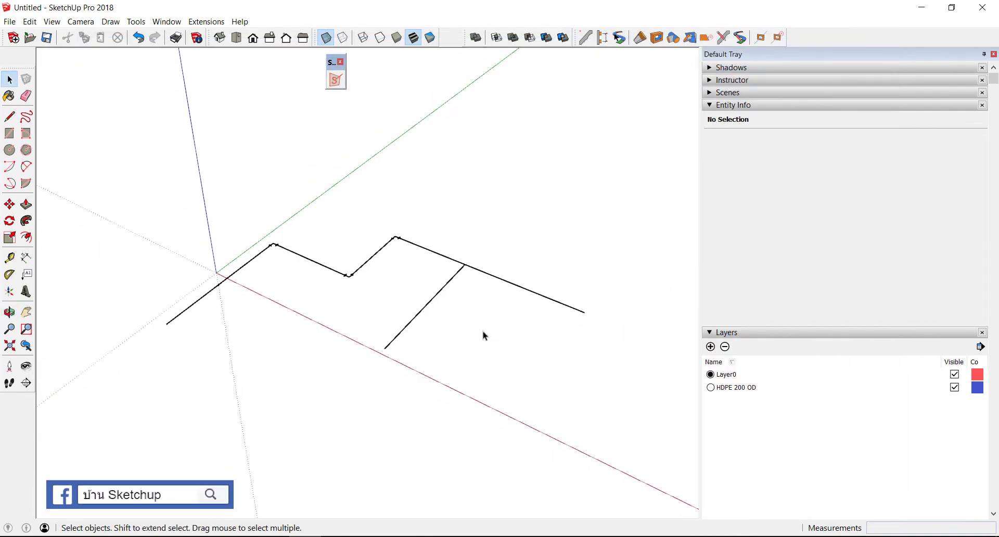
pyautogui.moveTo(359, 295); pyautogui.dragTo(215, 343)
pyautogui.moveTo(390, 252); pyautogui.dragTo(520, 307, button='middle')
pyautogui.press('m')
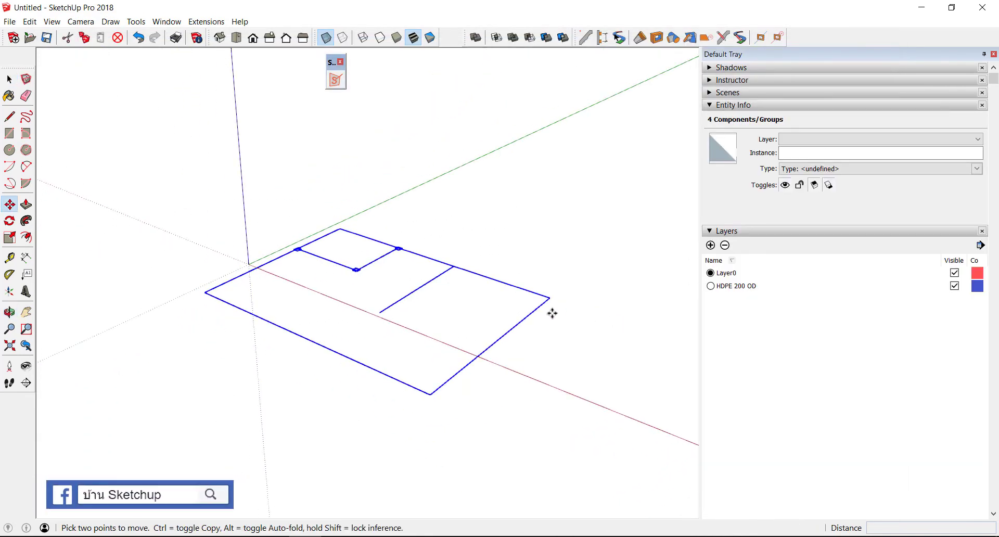
pyautogui.click(563, 300)
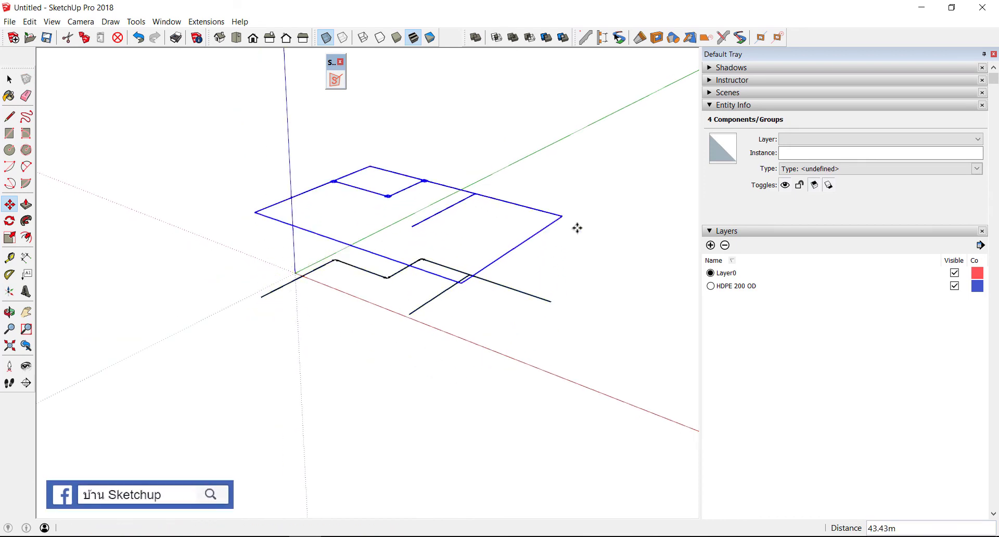
pyautogui.click(576, 225)
pyautogui.moveTo(575, 225); pyautogui.dragTo(480, 217, button='middle')
pyautogui.scroll(2, 479, 209)
pyautogui.press('space')
pyautogui.click(676, 255)
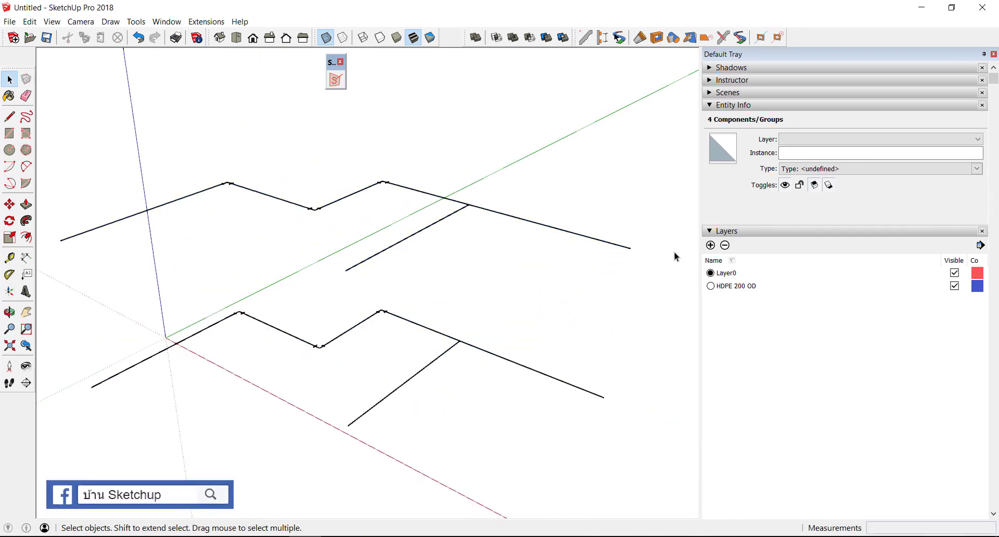
# - Add a new layer named HDPE 160 OD
pyautogui.click(710, 245)
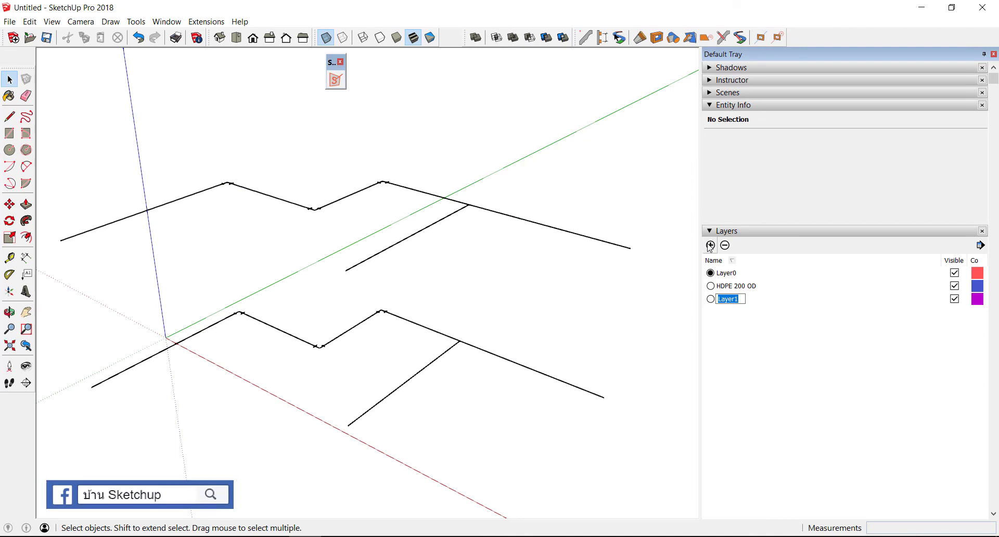
pyautogui.write('HDPE 160 OD')
pyautogui.press('Return')
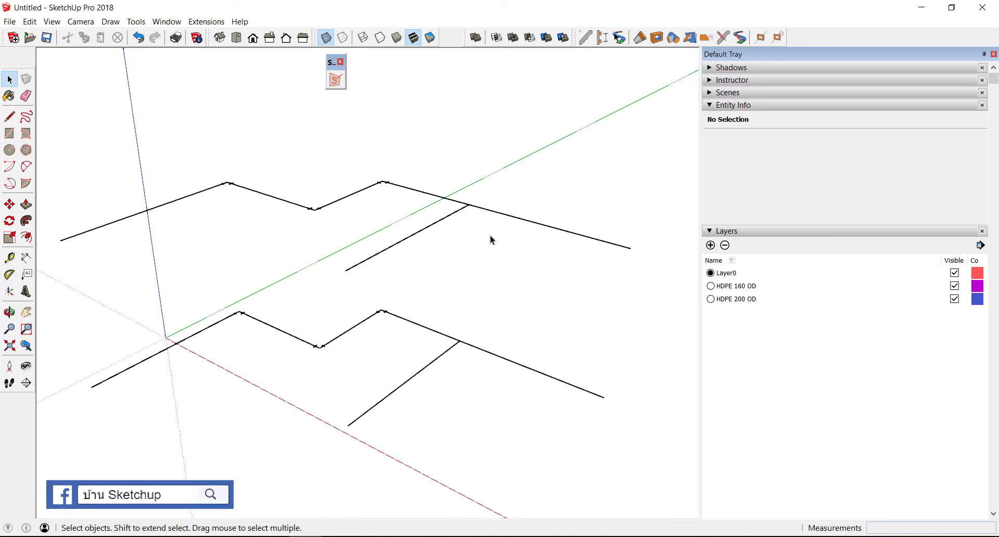
# - Put the copied layout group on layer HDPE 160 OD
pyautogui.click(505, 217)
pyautogui.click(821, 141)
pyautogui.click(823, 151)
# - Make the upper layout's elbows a unique component with Make Unique
pyautogui.moveTo(305, 161)
pyautogui.mouseDown(button='middle')
pyautogui.moveTo(279, 216)
pyautogui.moveTo(237, 197)
pyautogui.mouseUp(button='middle')
pyautogui.scroll(1, 194, 171)
pyautogui.moveTo(143, 125); pyautogui.dragTo(492, 287)
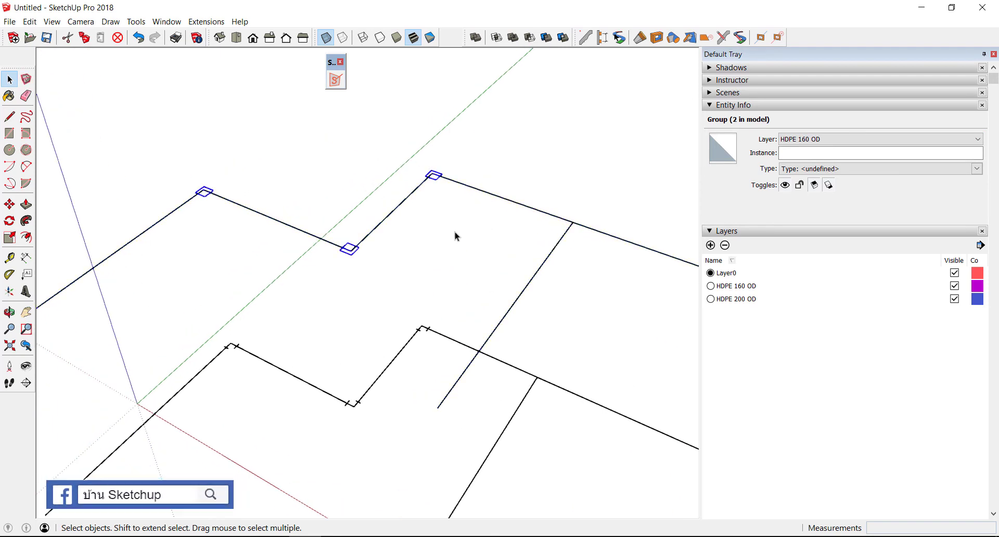
pyautogui.scroll(2, 455, 232)
pyautogui.scroll(1, 333, 265)
pyautogui.scroll(2, 312, 272)
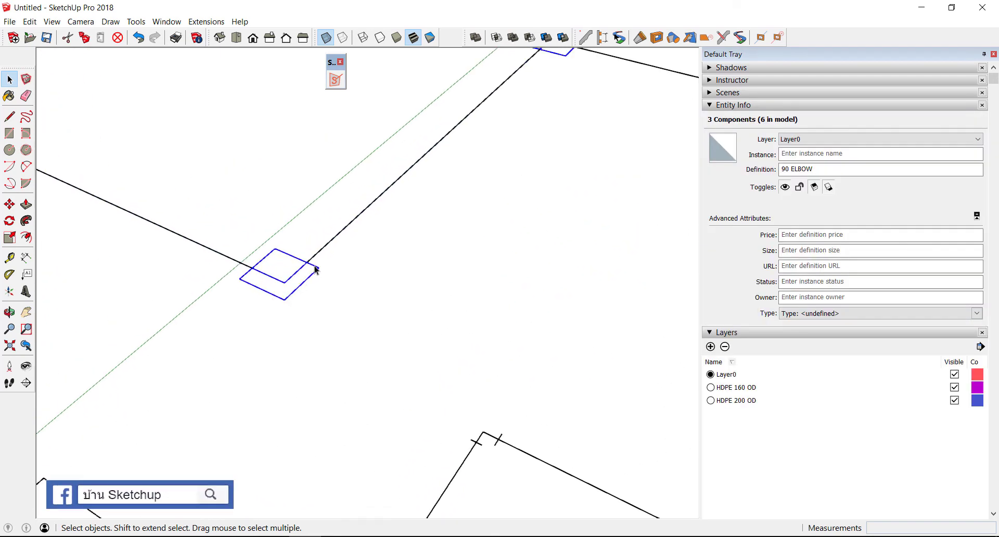
pyautogui.rightClick(316, 269)
pyautogui.click(383, 290)
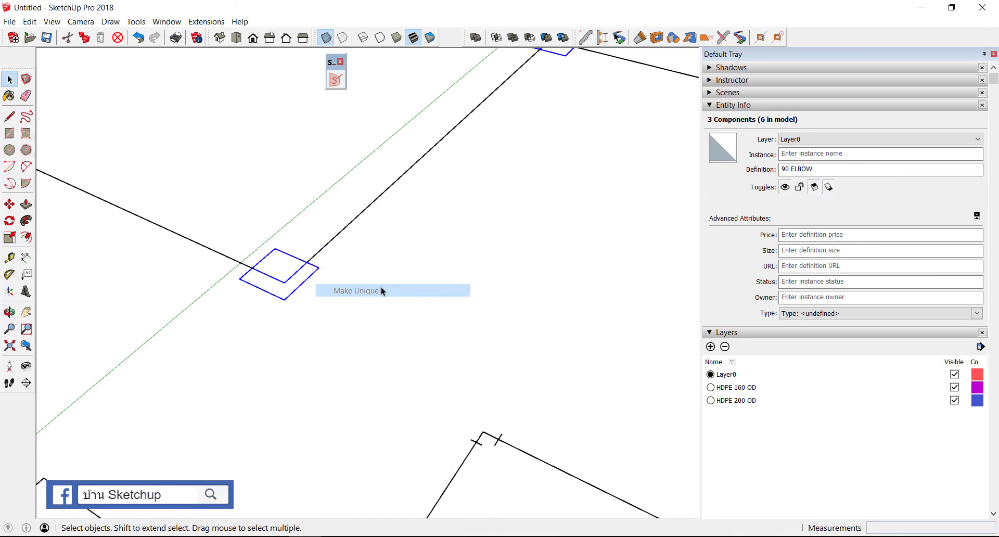
# - Rename the upper elbow definition for 160 OD and the lower one for 200 OD
pyautogui.click(837, 173)
pyautogui.write('160 OD')
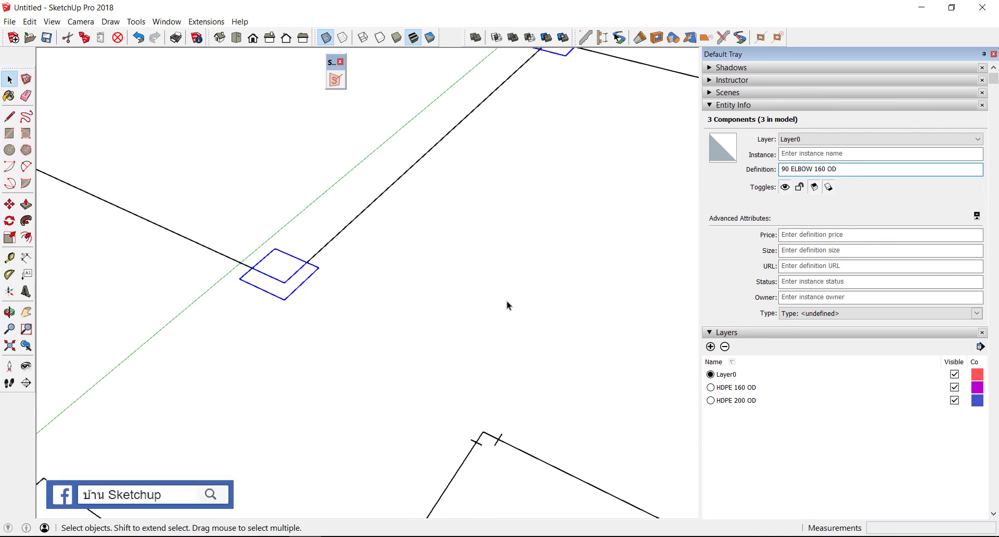
pyautogui.click(486, 270)
pyautogui.click(496, 443)
pyautogui.click(829, 172)
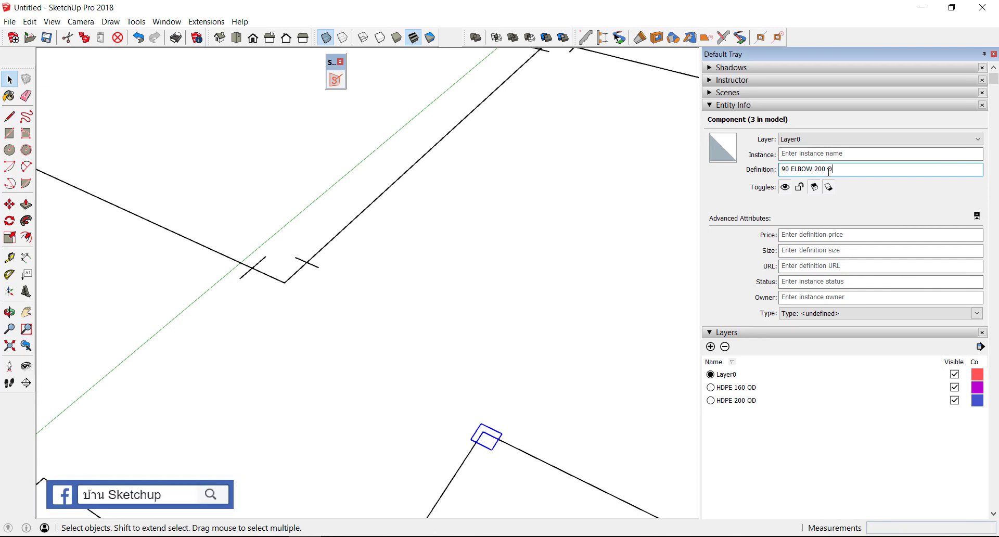
pyautogui.click(479, 304)
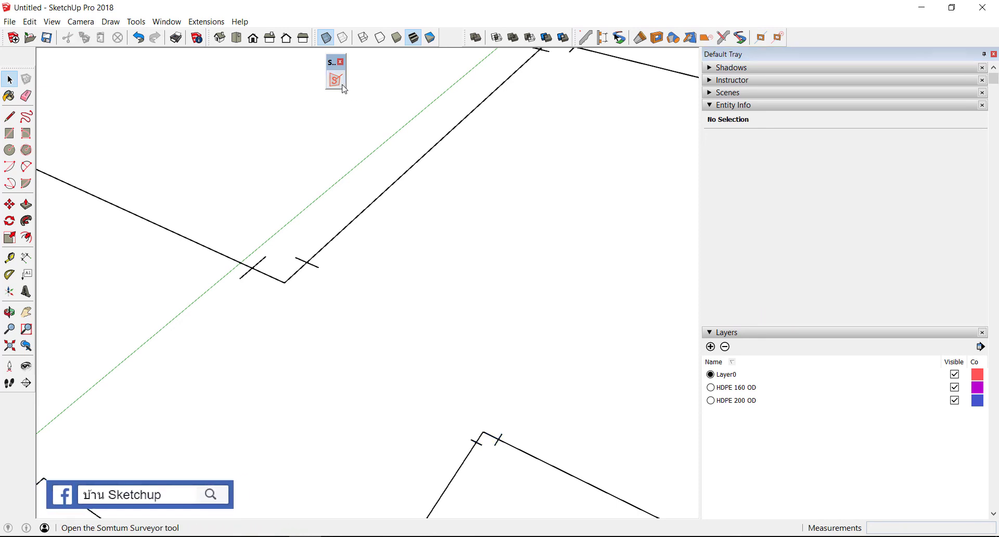
# - Add an HDPE 160 OD layer row measured in m, unit cost 400, labour 80
pyautogui.click(335, 79)
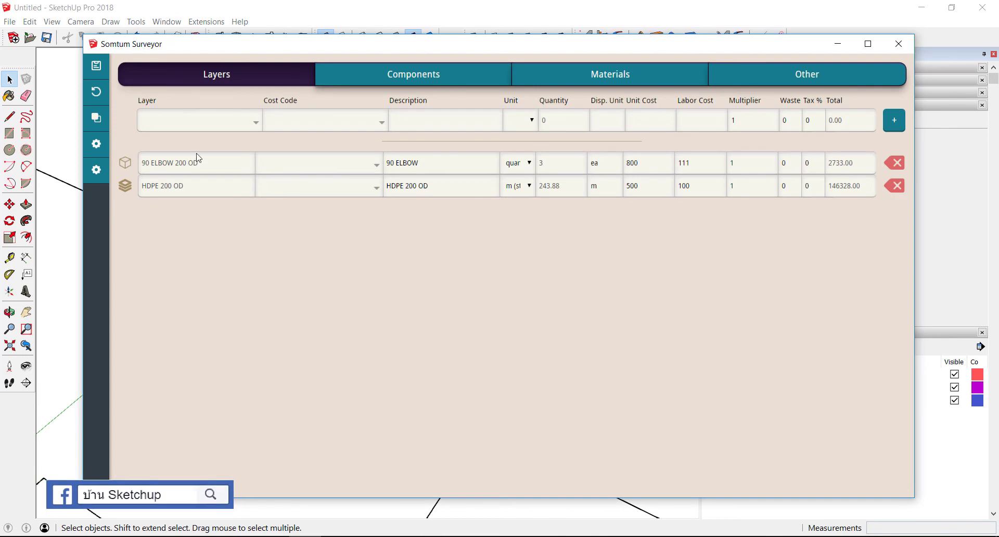
pyautogui.click(200, 123)
pyautogui.click(189, 159)
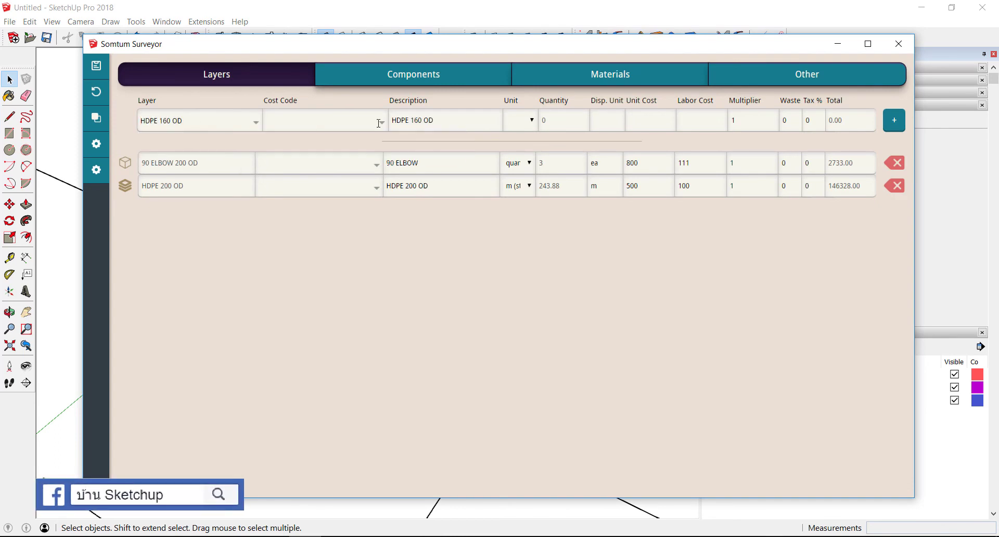
pyautogui.click(517, 126)
pyautogui.scroll(-1, 530, 277)
pyautogui.scroll(-1, 529, 277)
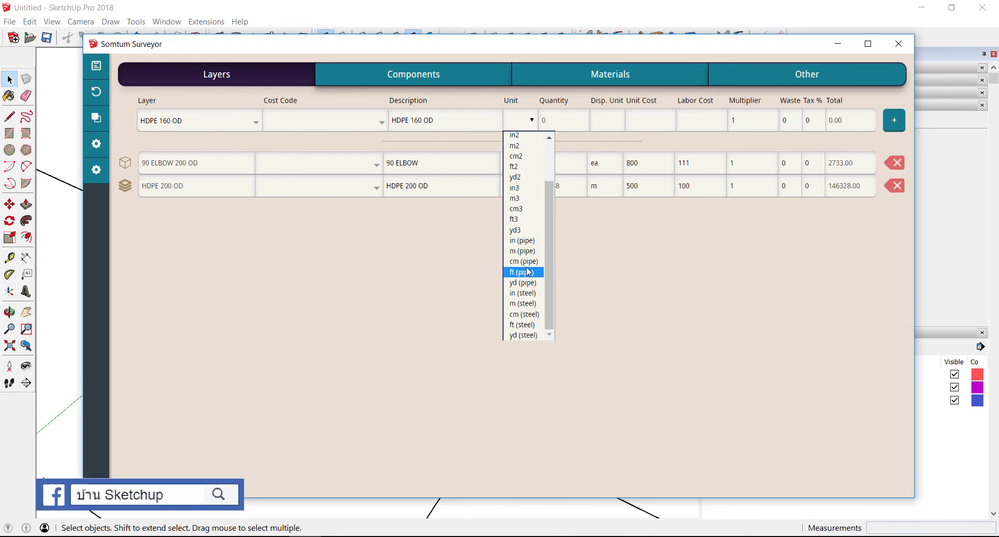
pyautogui.click(529, 306)
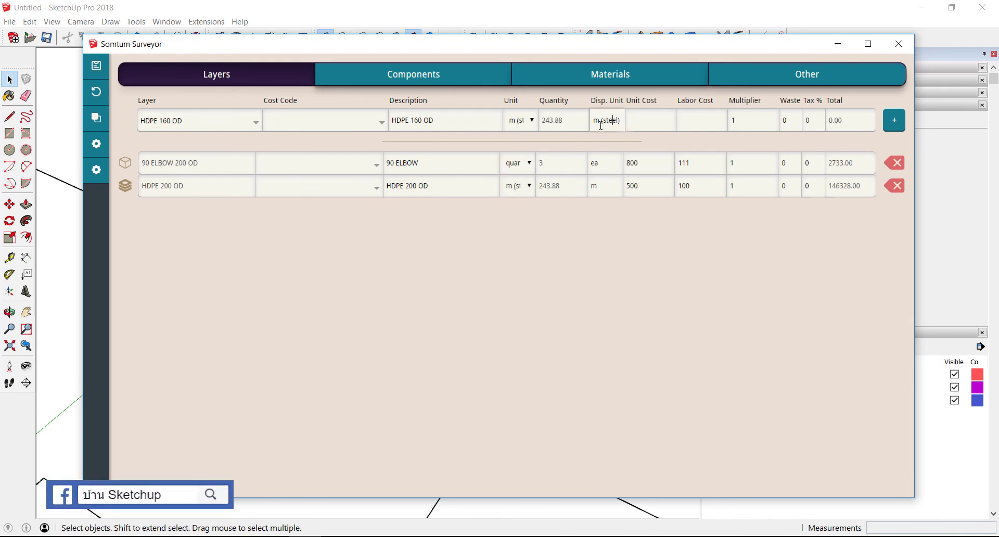
pyautogui.moveTo(603, 123); pyautogui.dragTo(626, 125)
pyautogui.press('BackSpace')
pyautogui.click(654, 126)
pyautogui.write('400')
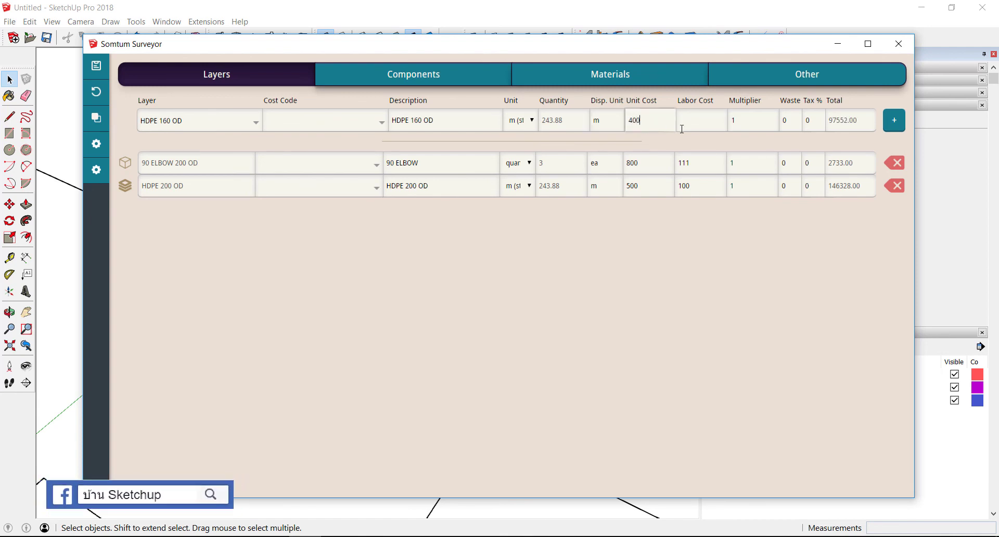
pyautogui.click(709, 125)
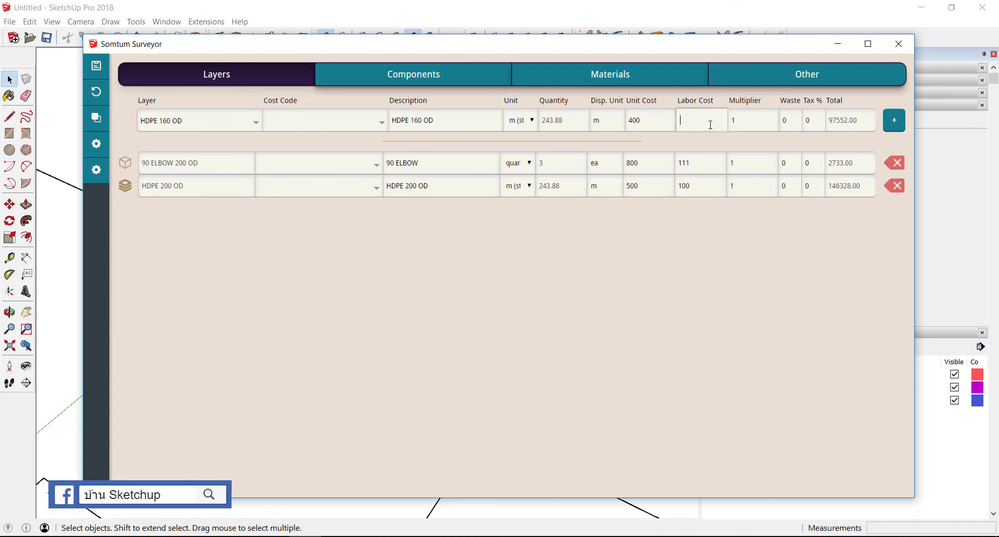
pyautogui.write('80')
pyautogui.click(890, 127)
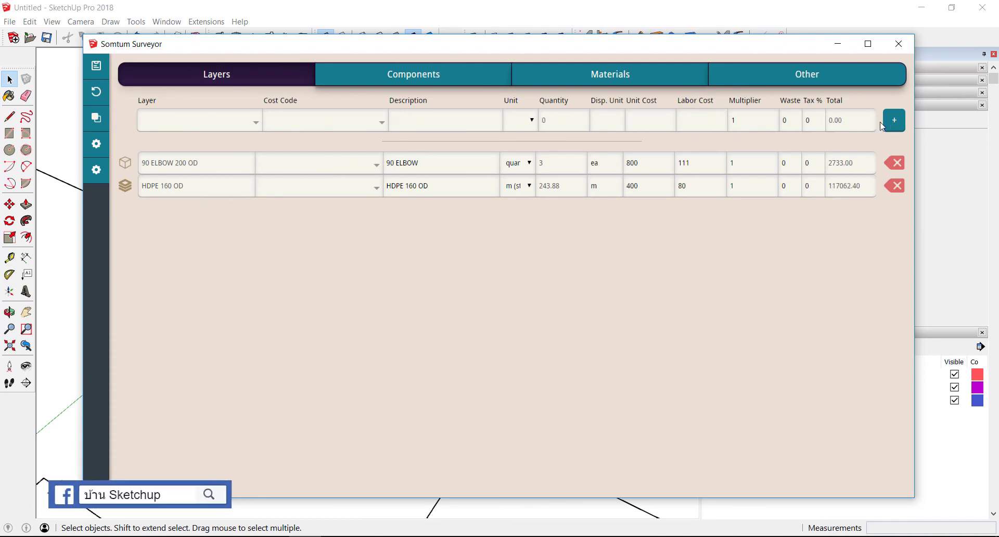
# - Add a 90 ELBOW 160 OD component row: quantity in ea at unit cost 689
pyautogui.click(197, 124)
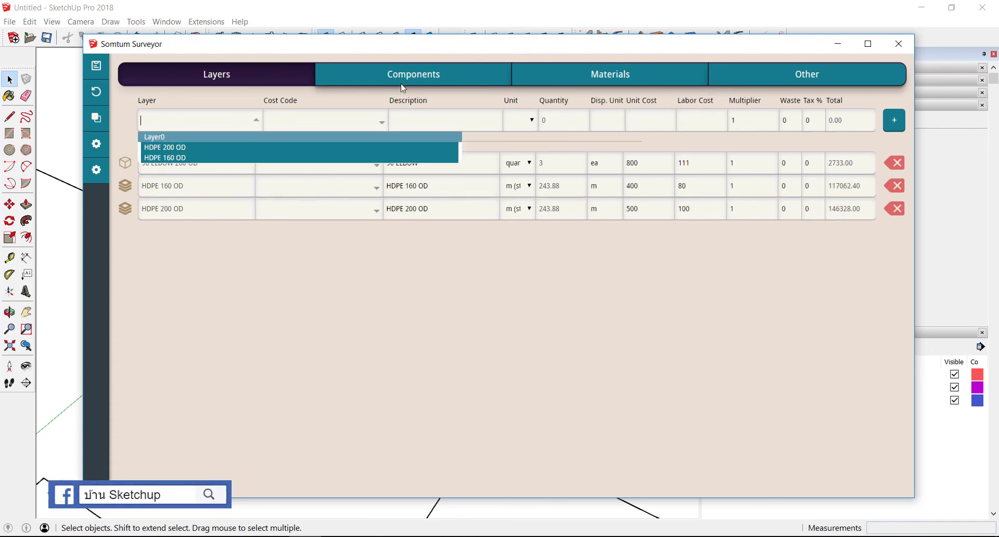
pyautogui.click(414, 74)
pyautogui.click(180, 124)
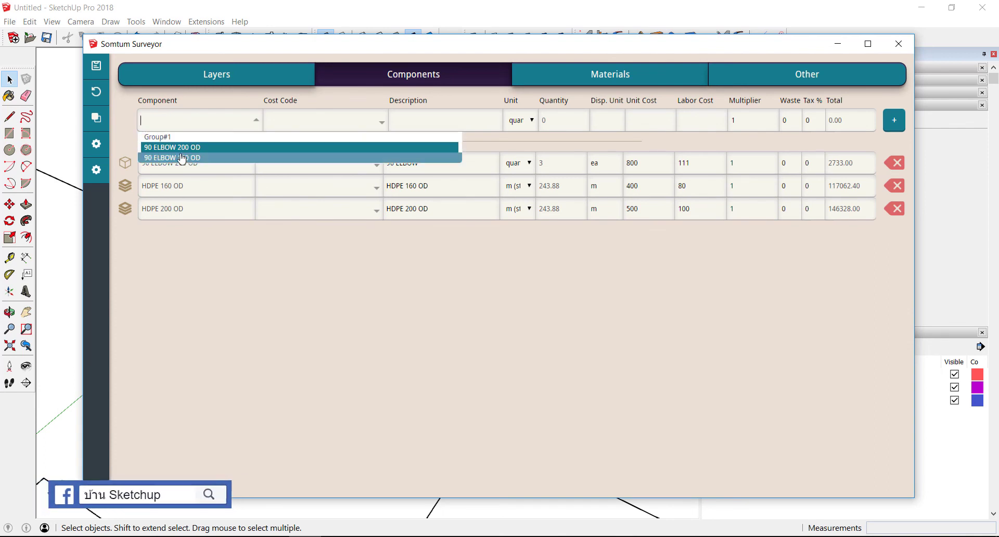
pyautogui.click(182, 158)
pyautogui.click(506, 124)
pyautogui.click(551, 136)
pyautogui.doubleClick(600, 124)
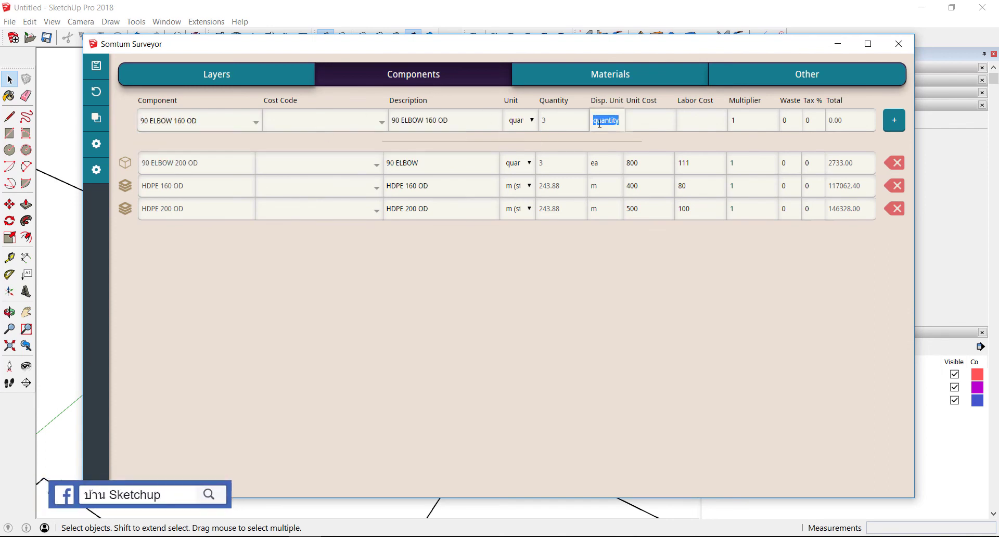
pyautogui.write('ea')
pyautogui.click(666, 127)
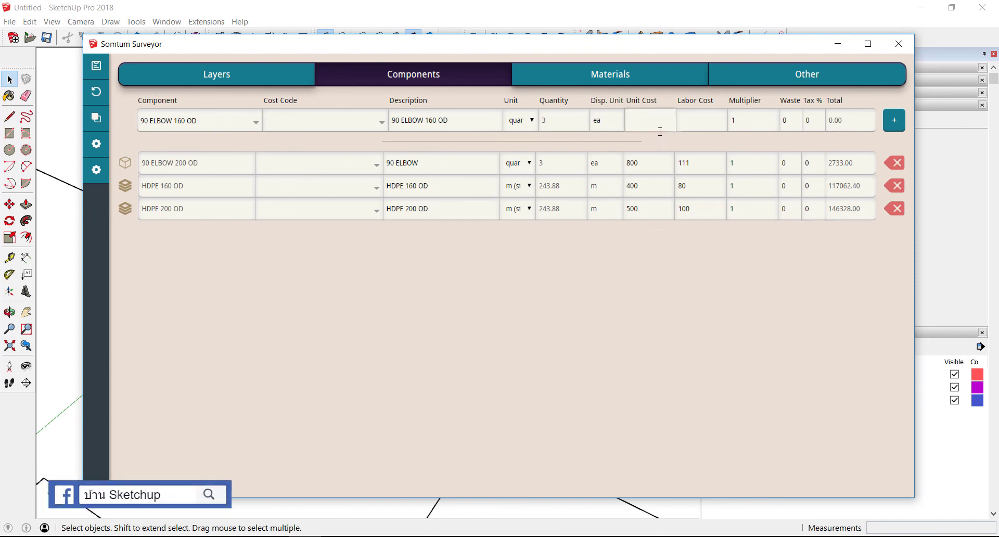
pyautogui.write('689')
pyautogui.click(894, 120)
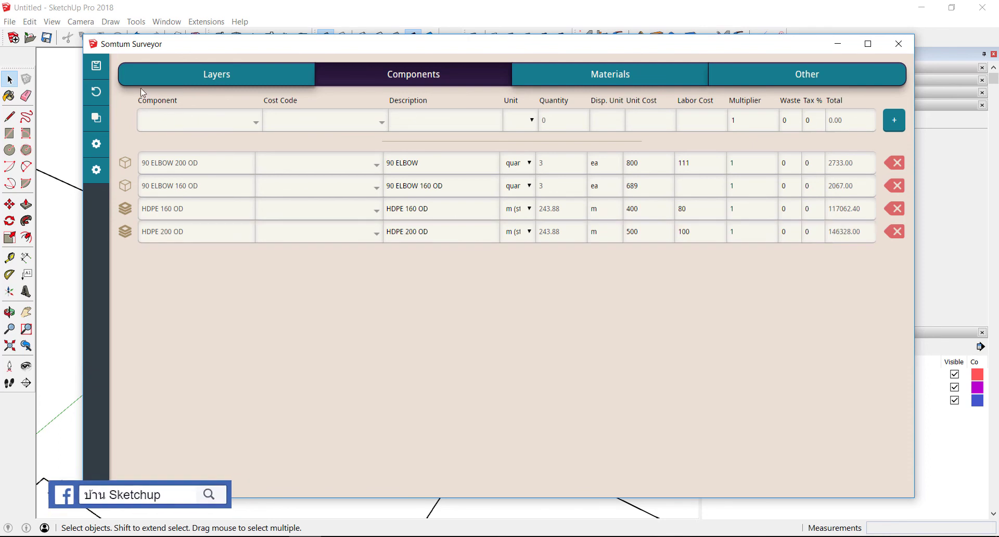
# - Review the cost report in Pivot Mode (268,190.4 overall), then close the report and Surveyor
pyautogui.click(96, 66)
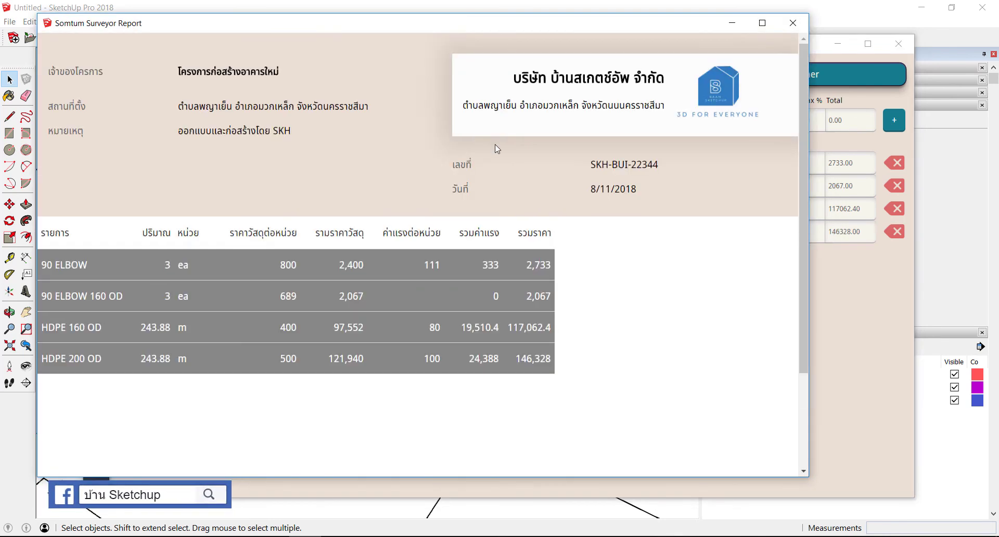
pyautogui.rightClick(607, 241)
pyautogui.click(580, 251)
pyautogui.rightClick(577, 252)
pyautogui.click(603, 270)
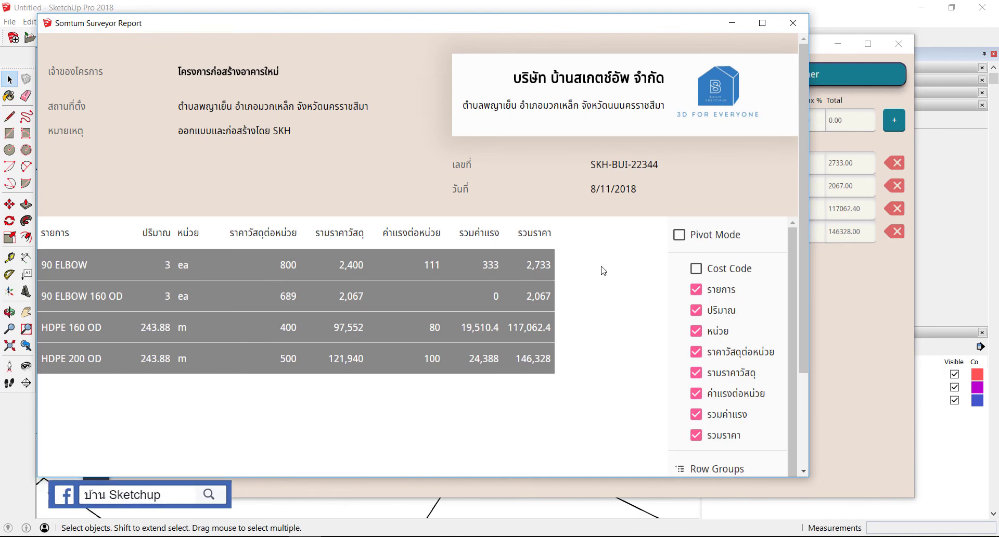
pyautogui.click(679, 236)
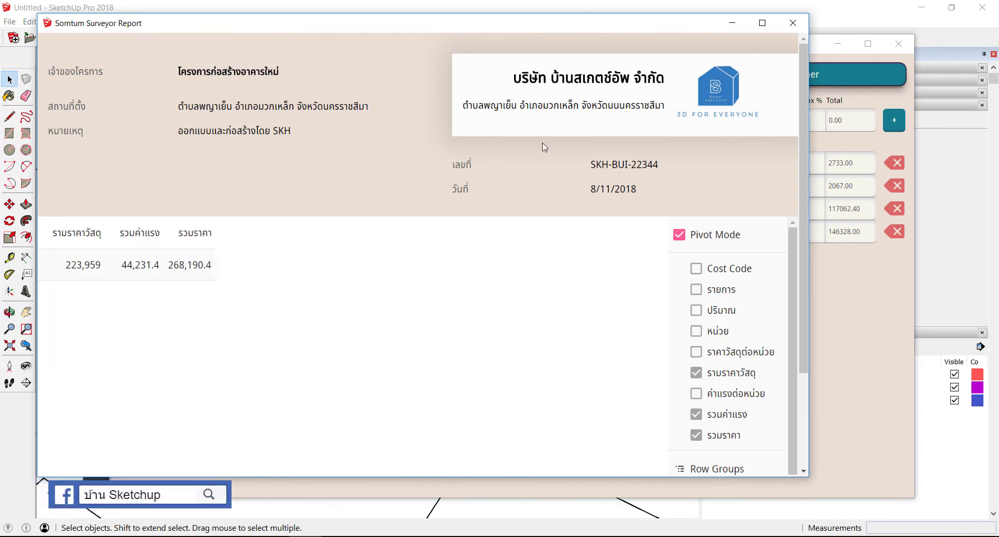
pyautogui.click(793, 23)
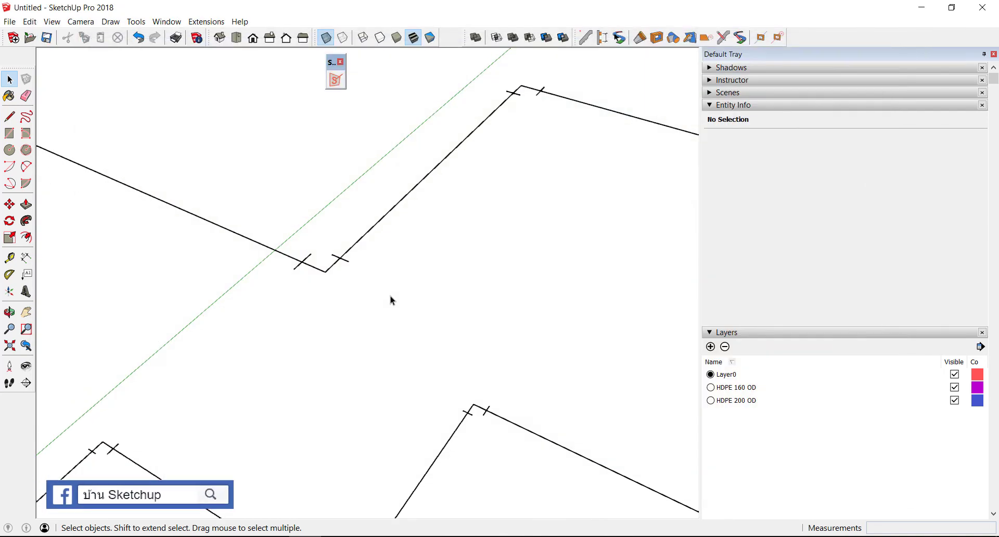
pyautogui.scroll(-3, 305, 221)
pyautogui.scroll(-3, 471, 240)
# - Extend the first pipe run with three new connected line segments inside its group
pyautogui.doubleClick(472, 243)
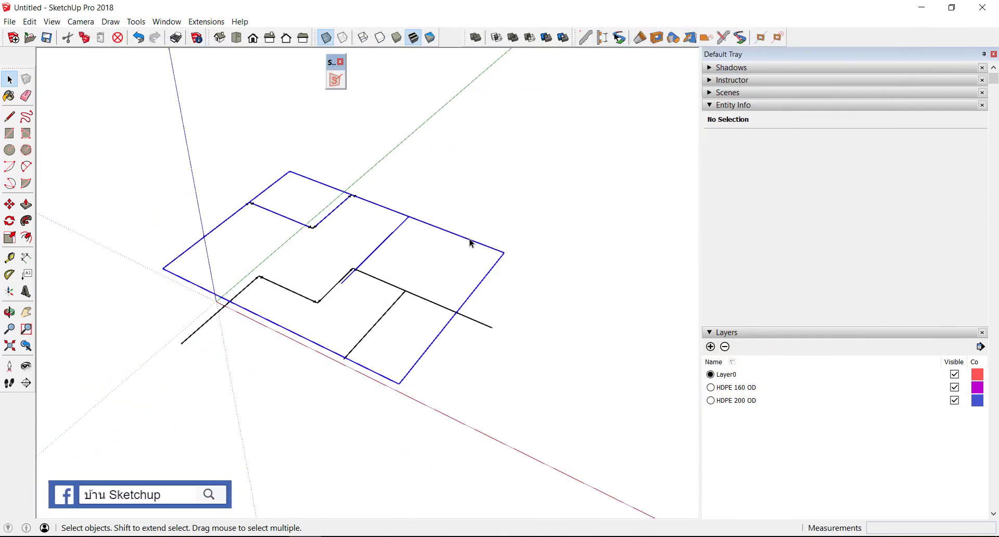
pyautogui.moveTo(422, 234); pyautogui.dragTo(527, 247, button='middle')
pyautogui.press('l')
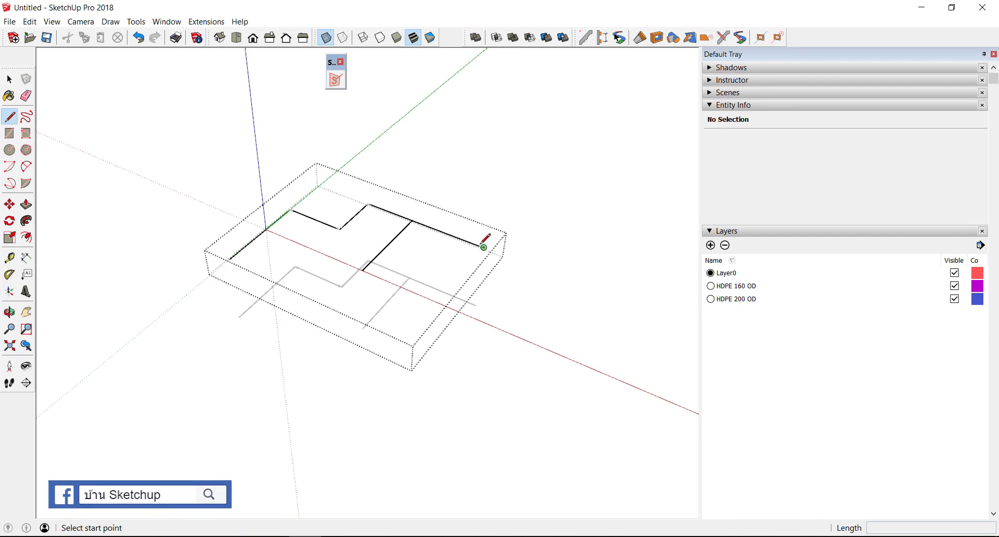
pyautogui.click(484, 248)
pyautogui.scroll(-3, 513, 241)
pyautogui.click(523, 263)
pyautogui.click(572, 199)
pyautogui.click(661, 227)
pyautogui.moveTo(663, 224); pyautogui.dragTo(536, 290, button='middle')
# - Round the first pipe run's new bend with a 2 Point Arc fillet
pyautogui.press('a')
pyautogui.click(366, 273)
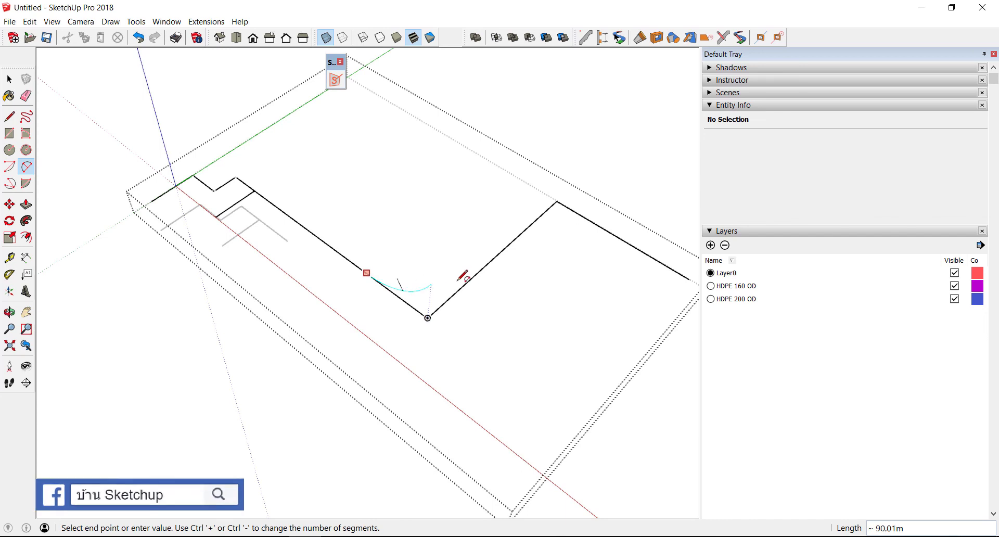
pyautogui.doubleClick(486, 268)
pyautogui.scroll(2, 528, 227)
pyautogui.click(519, 235)
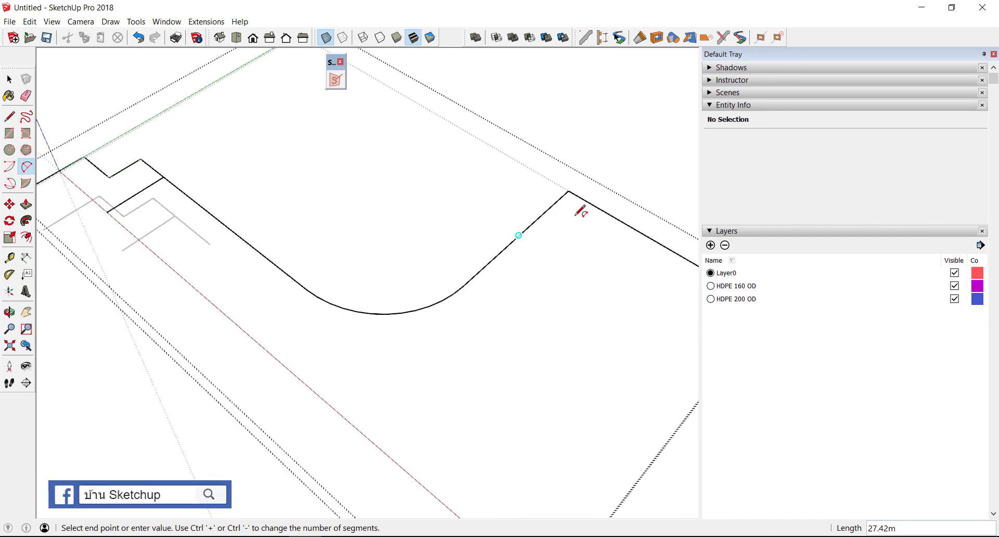
pyautogui.press('space')
pyautogui.scroll(-5, 643, 230)
pyautogui.scroll(-2, 429, 217)
pyautogui.scroll(4, 401, 189)
pyautogui.scroll(2, 402, 172)
# - Extend the other pipe run with new connected line segments inside its group
pyautogui.doubleClick(403, 172)
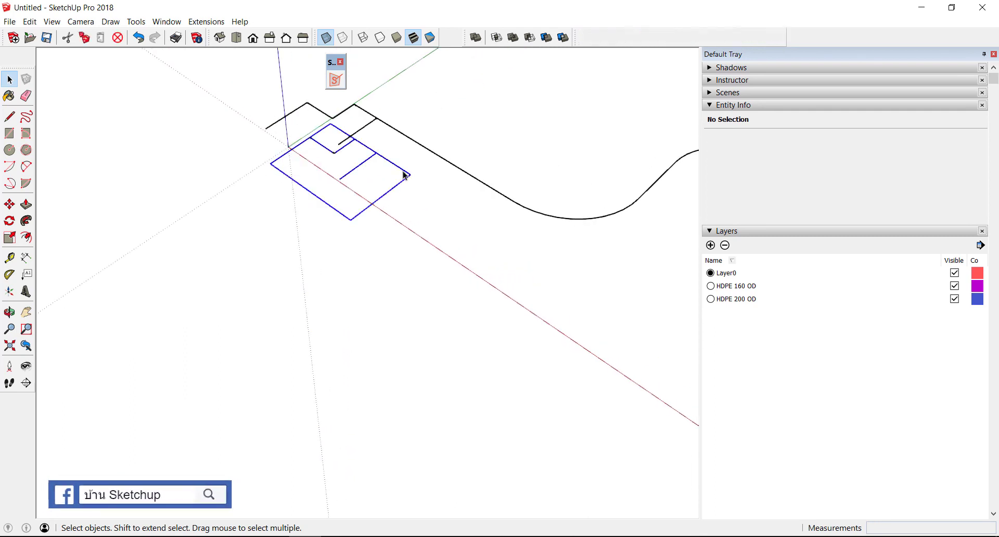
pyautogui.press('l')
pyautogui.click(339, 179)
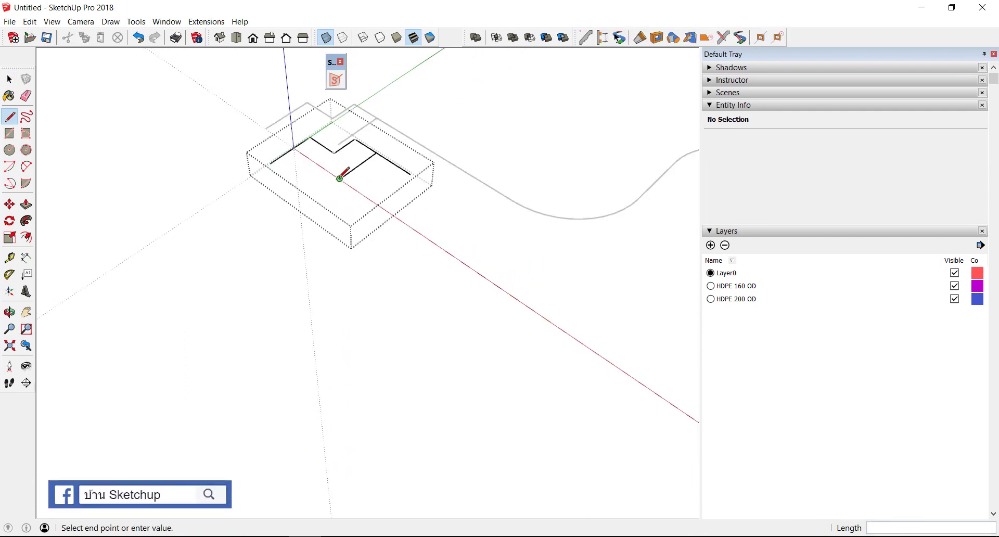
pyautogui.moveTo(341, 172); pyautogui.dragTo(272, 219, button='middle')
pyautogui.click(188, 167)
pyautogui.click(92, 226)
pyautogui.press('Escape')
pyautogui.click(398, 174)
pyautogui.moveTo(398, 173); pyautogui.dragTo(508, 232, button='middle')
pyautogui.click(500, 241)
pyautogui.click(427, 306)
pyautogui.click(539, 385)
pyautogui.scroll(2, 520, 364)
# - Fillet the first two corners of the extended run with arcs
pyautogui.press('space')
pyautogui.scroll(2, 461, 308)
pyautogui.scroll(3, 461, 309)
pyautogui.press('a')
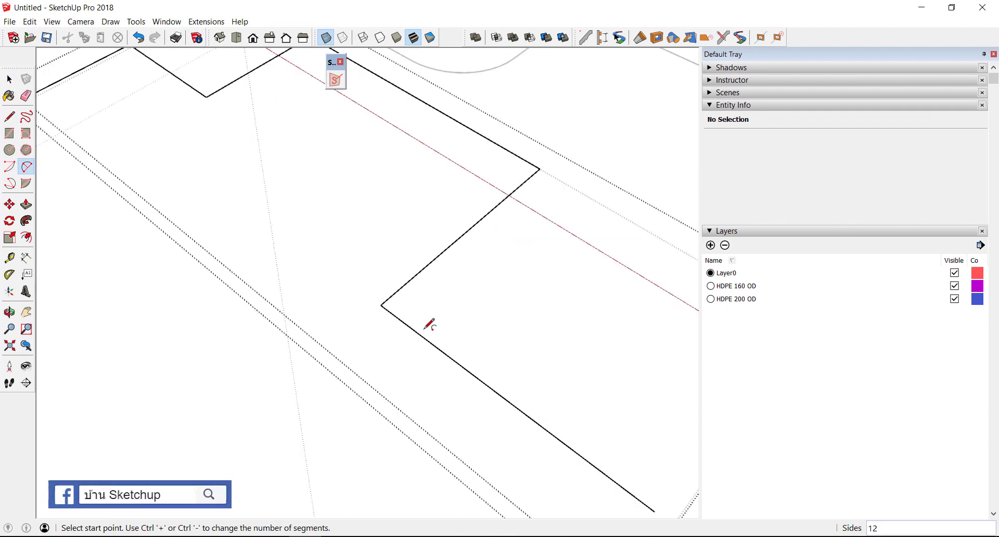
pyautogui.click(433, 343)
pyautogui.click(425, 266)
pyautogui.click(432, 269)
pyautogui.scroll(-3, 447, 250)
pyautogui.scroll(2, 473, 198)
pyautogui.click(471, 184)
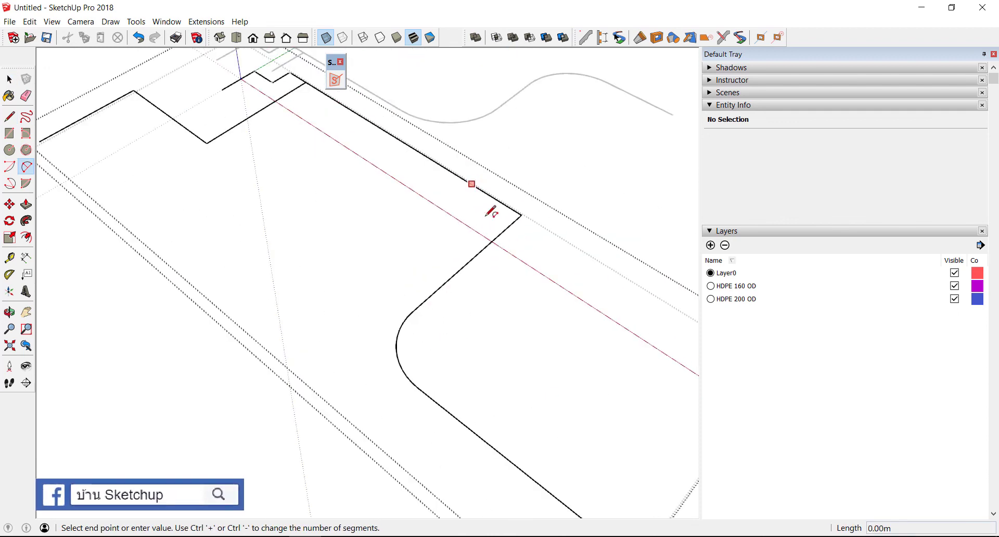
pyautogui.click(482, 248)
pyautogui.scroll(-3, 509, 214)
pyautogui.scroll(2, 345, 167)
pyautogui.scroll(2, 274, 168)
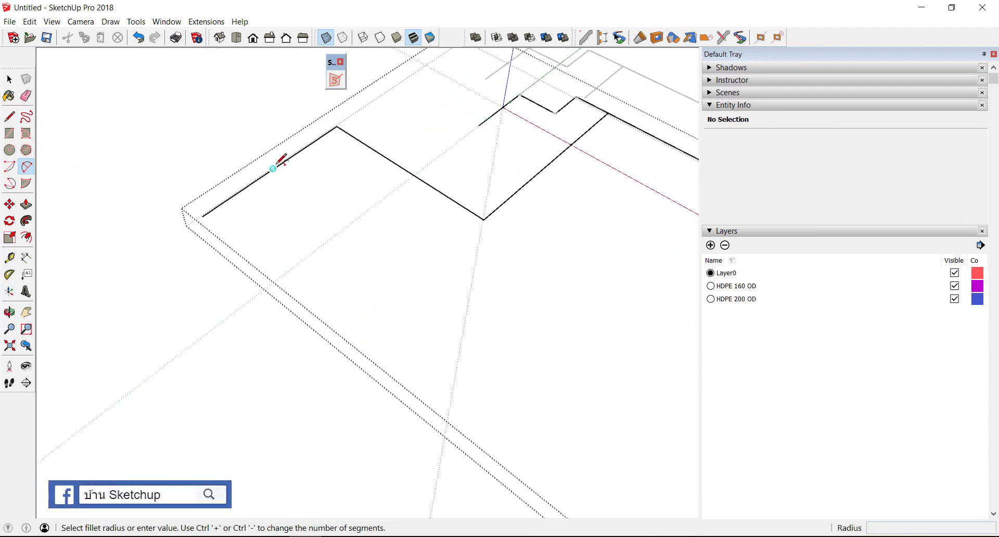
# - Round the remaining two bends, then reopen Somtum Surveyor showing 725.07 m and 1315.12 m
pyautogui.click(282, 163)
pyautogui.doubleClick(394, 160)
pyautogui.click(427, 184)
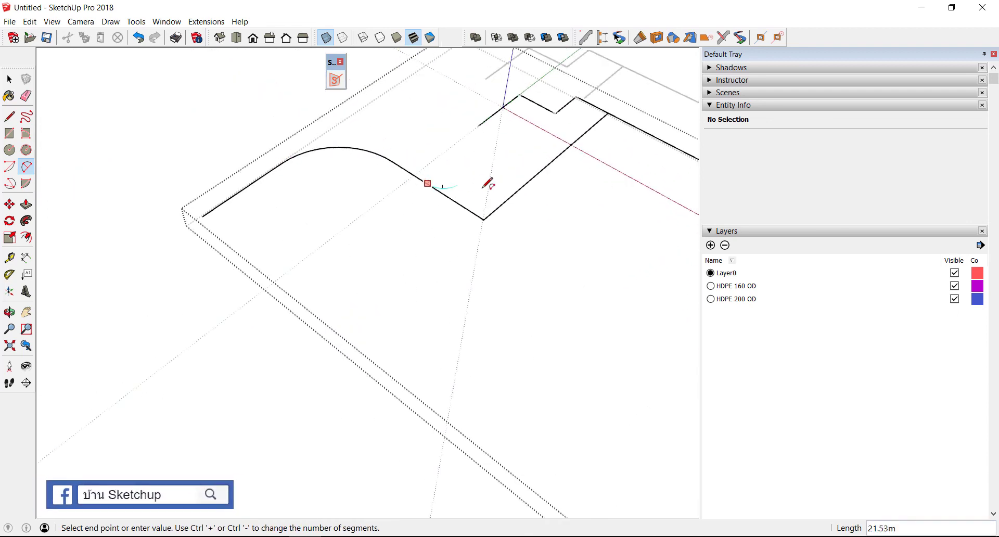
pyautogui.doubleClick(528, 182)
pyautogui.press('space')
pyautogui.moveTo(302, 192)
pyautogui.mouseDown(button='middle')
pyautogui.moveTo(205, 264)
pyautogui.moveTo(335, 196)
pyautogui.moveTo(366, 108)
pyautogui.mouseUp(button='middle')
pyautogui.click(336, 80)
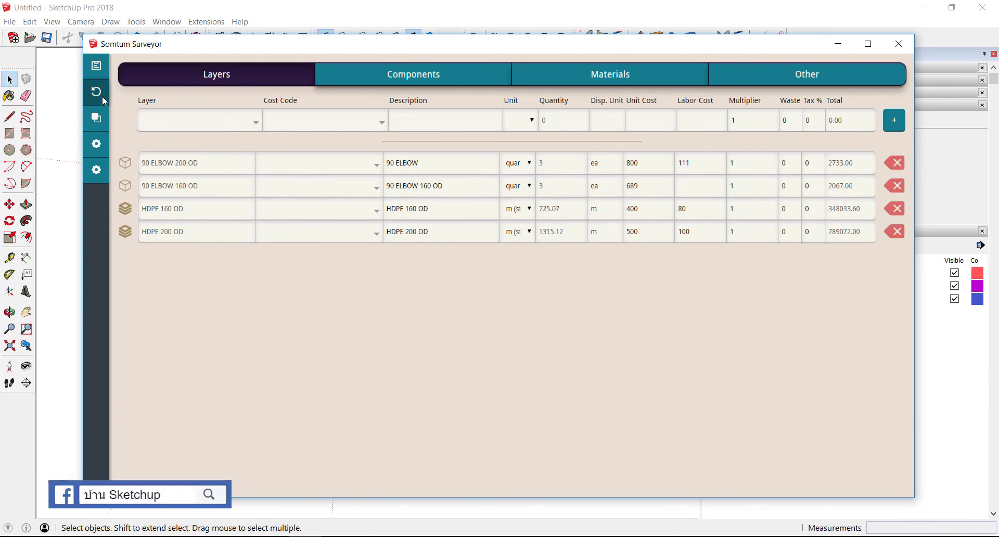
pyautogui.click(97, 64)
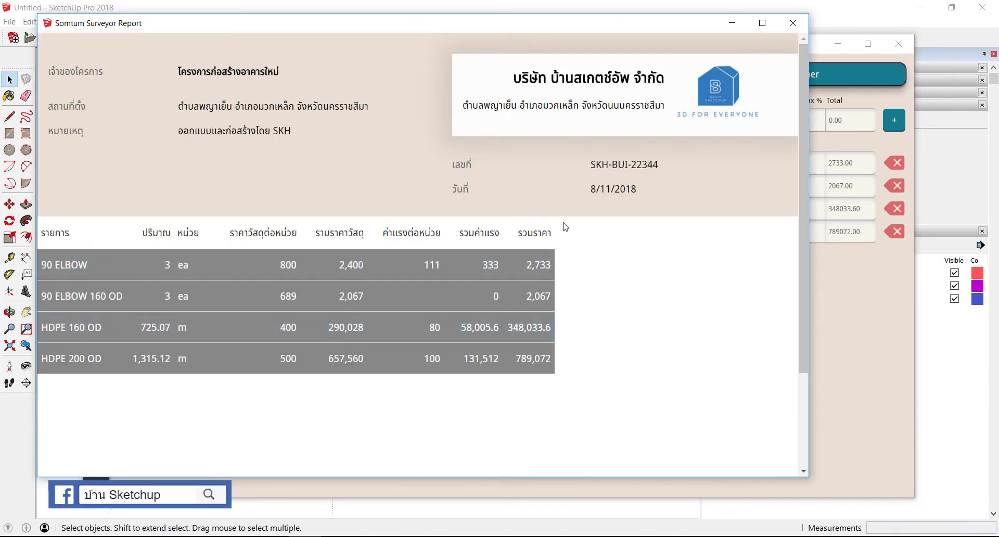
pyautogui.rightClick(579, 246)
pyautogui.rightClick(573, 270)
pyautogui.click(601, 287)
pyautogui.click(680, 237)
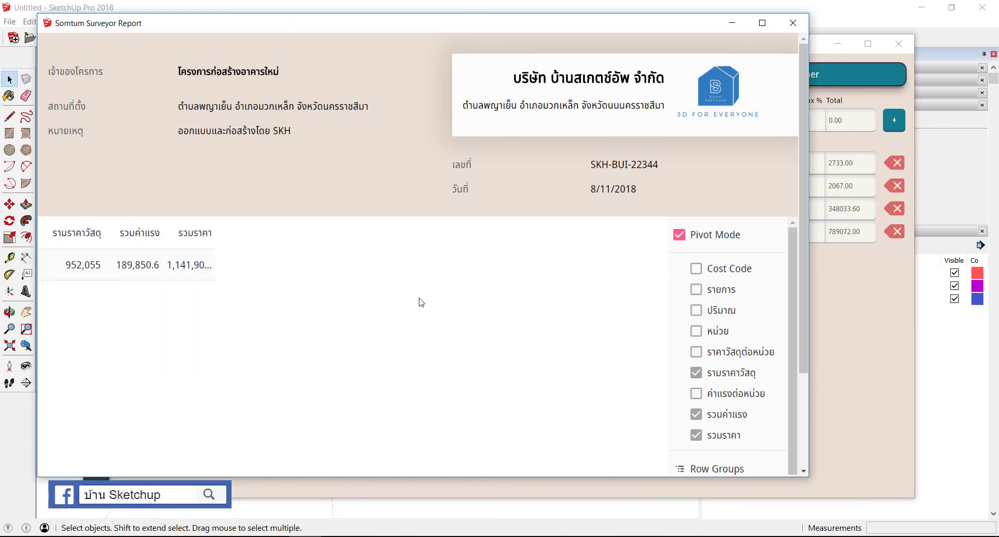
pyautogui.click(199, 235)
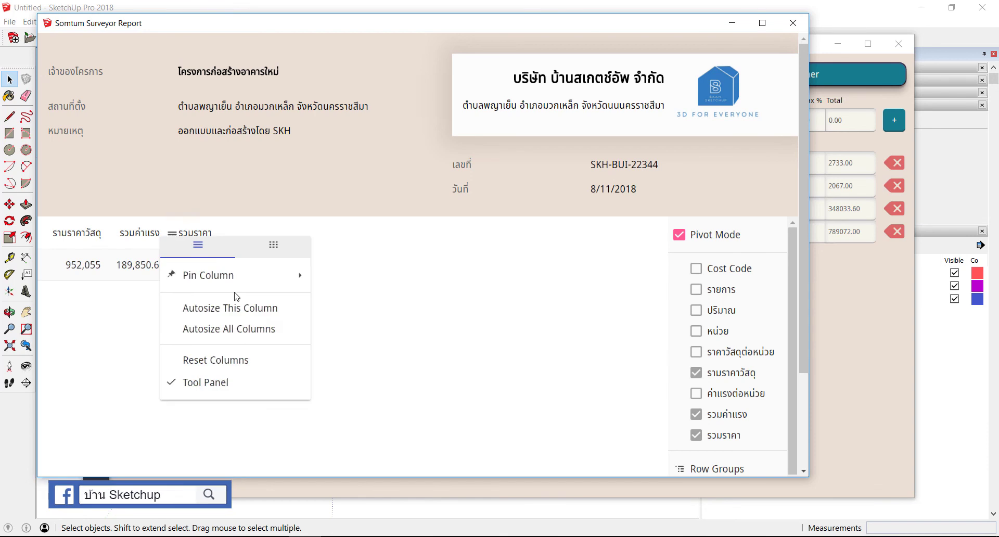
pyautogui.click(232, 329)
pyautogui.click(190, 277)
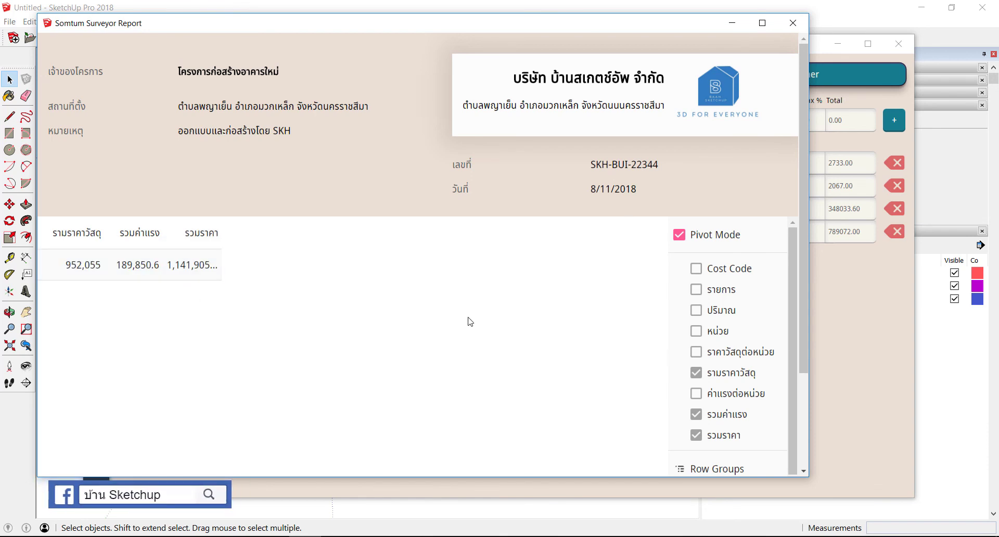
# - Close the cost report and lower the Surveyor window to reveal both filleted pipe layouts
pyautogui.click(793, 23)
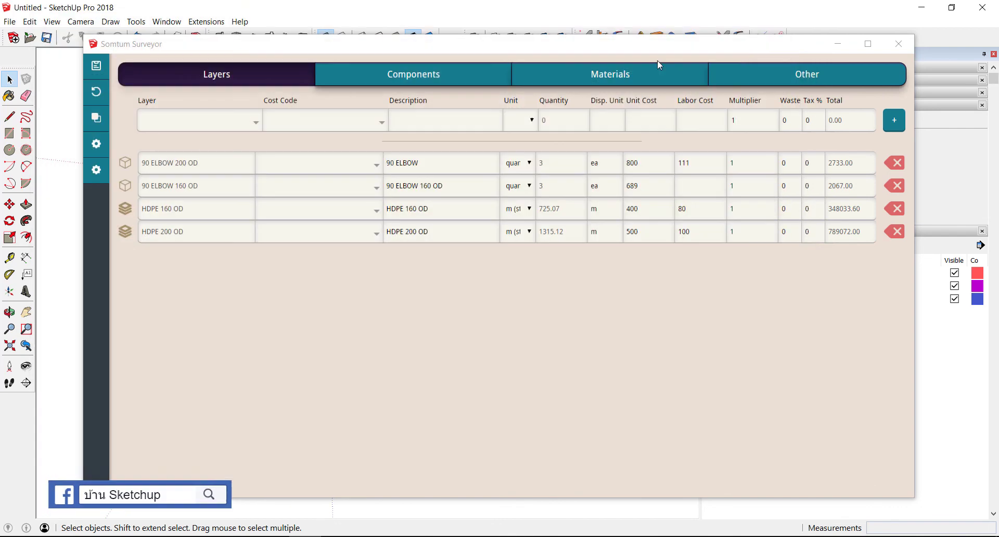
pyautogui.moveTo(629, 44); pyautogui.dragTo(583, 313)
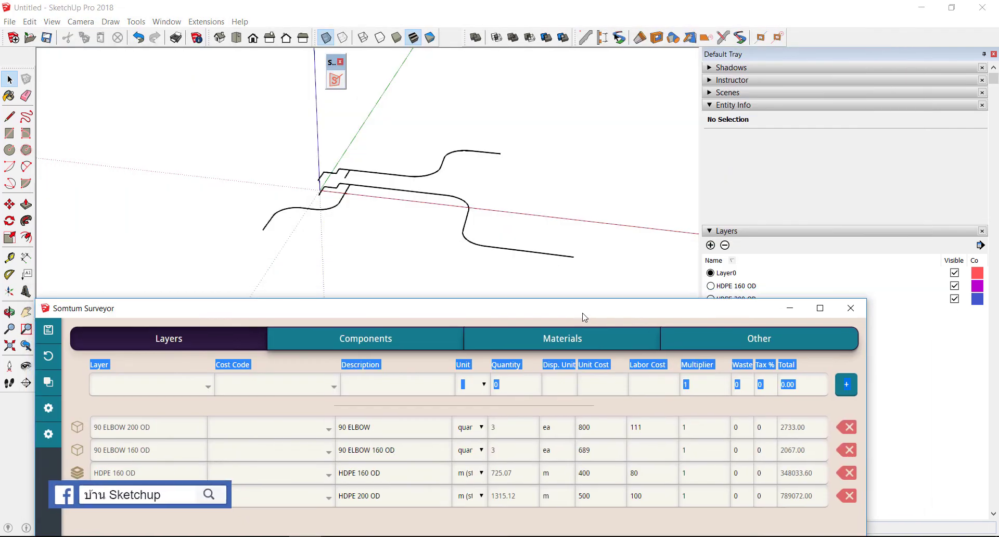
pyautogui.moveTo(404, 162); pyautogui.dragTo(230, 130, button='middle')
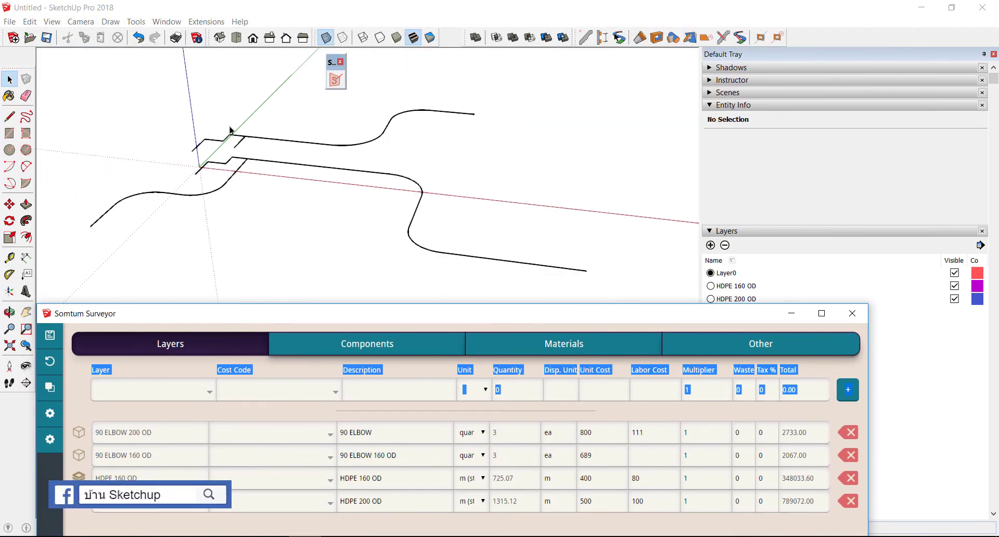